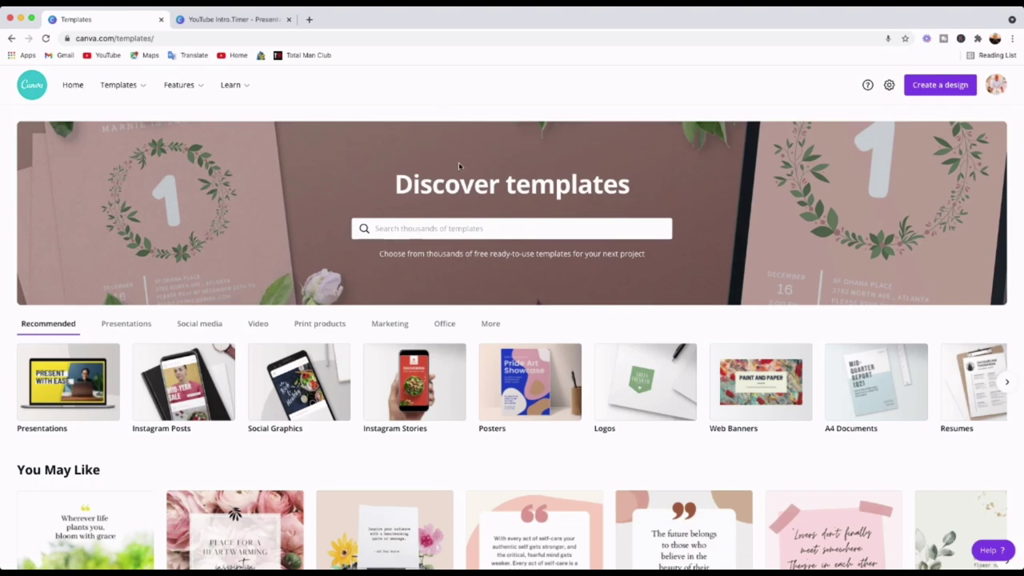
Create a new blank Video design at 1920 × 1080 px.
scroll(499, 271, "down", 2)
scroll(500, 271, "up", 2)
left_click(933, 85)
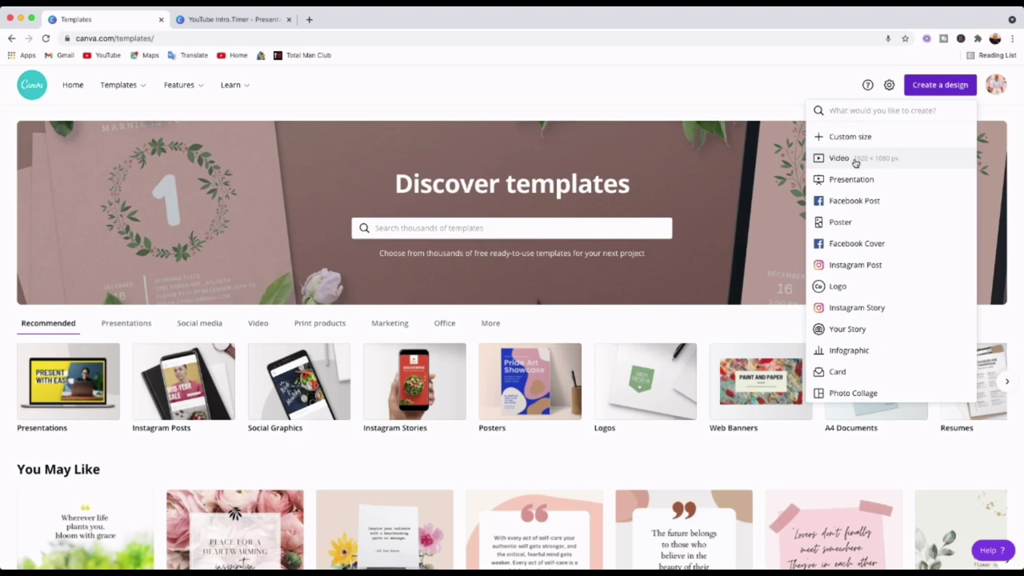
left_click(859, 161)
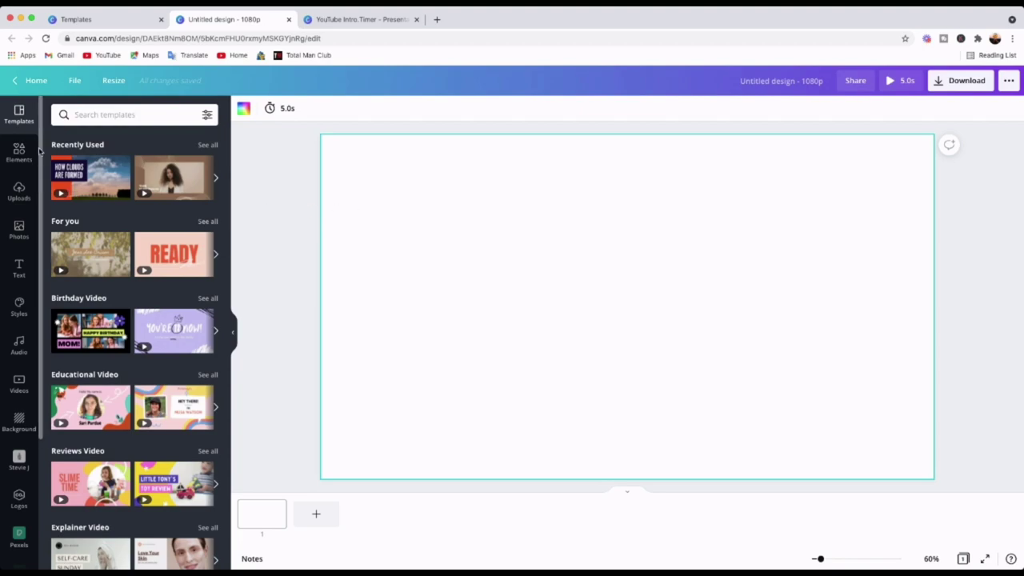
Search the video library for "countdown".
scroll(22, 344, "down", 3)
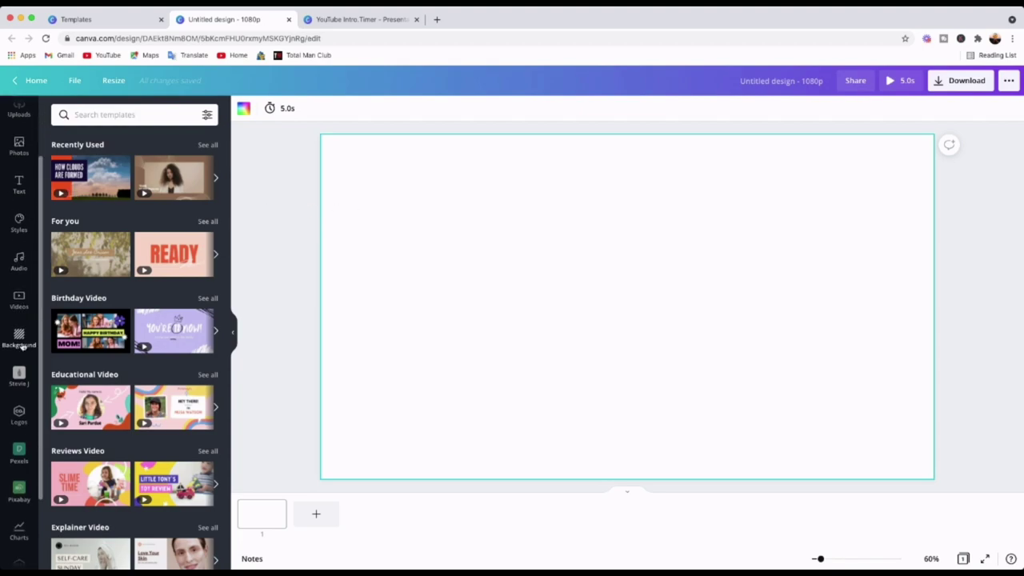
scroll(21, 344, "down", 3)
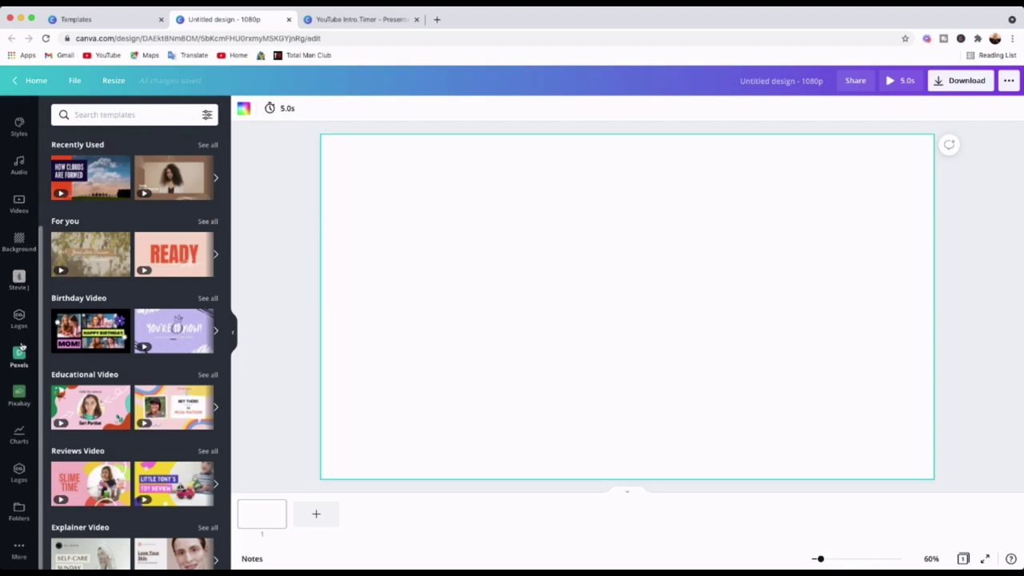
scroll(20, 458, "up", 5)
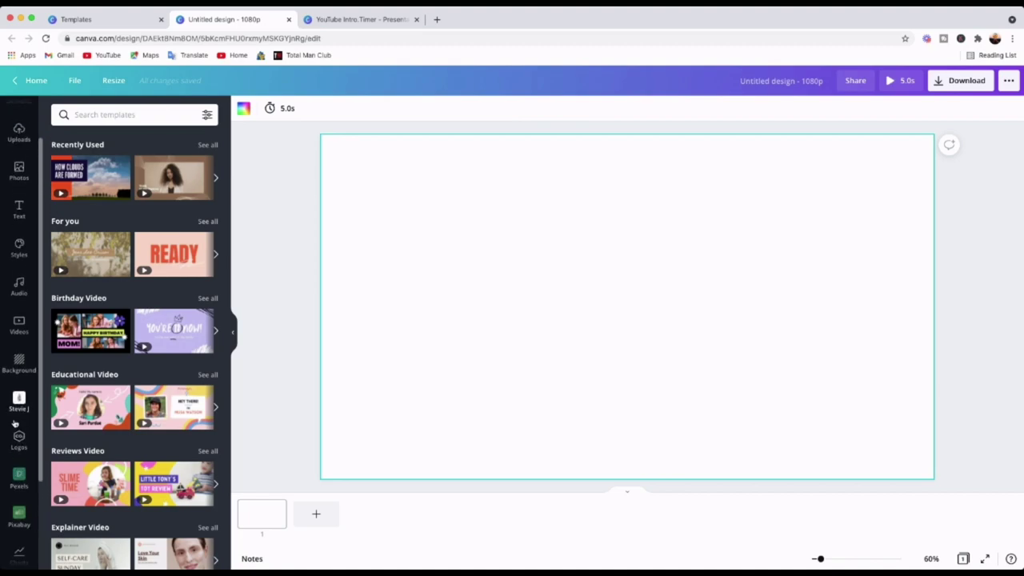
left_click(19, 326)
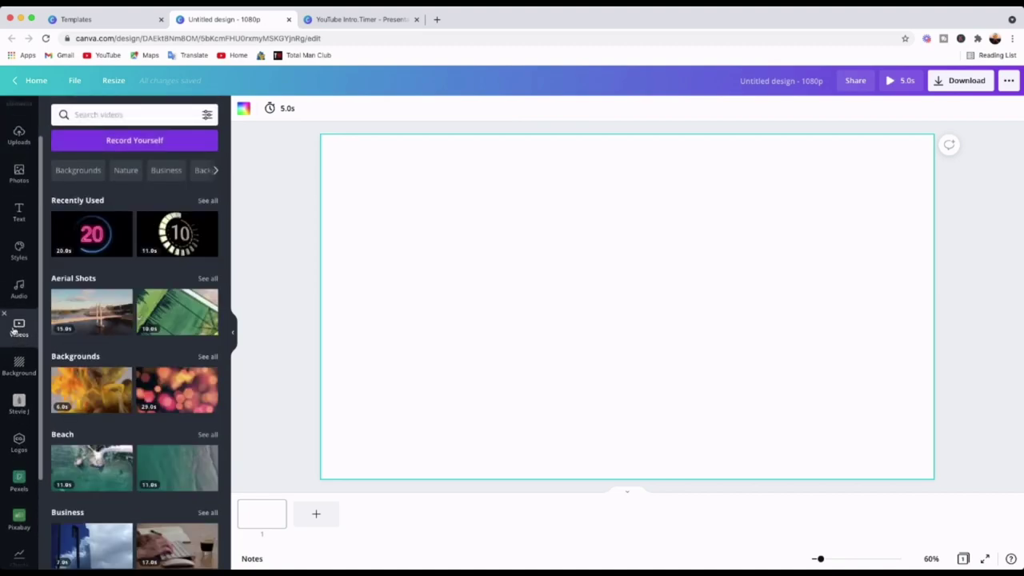
left_click(94, 114)
type("count")
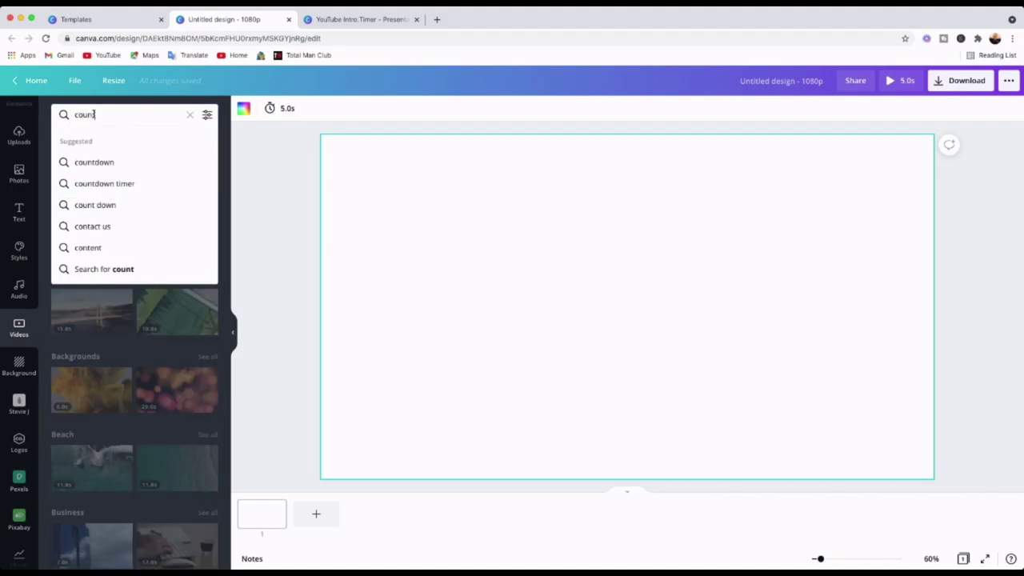
type("down")
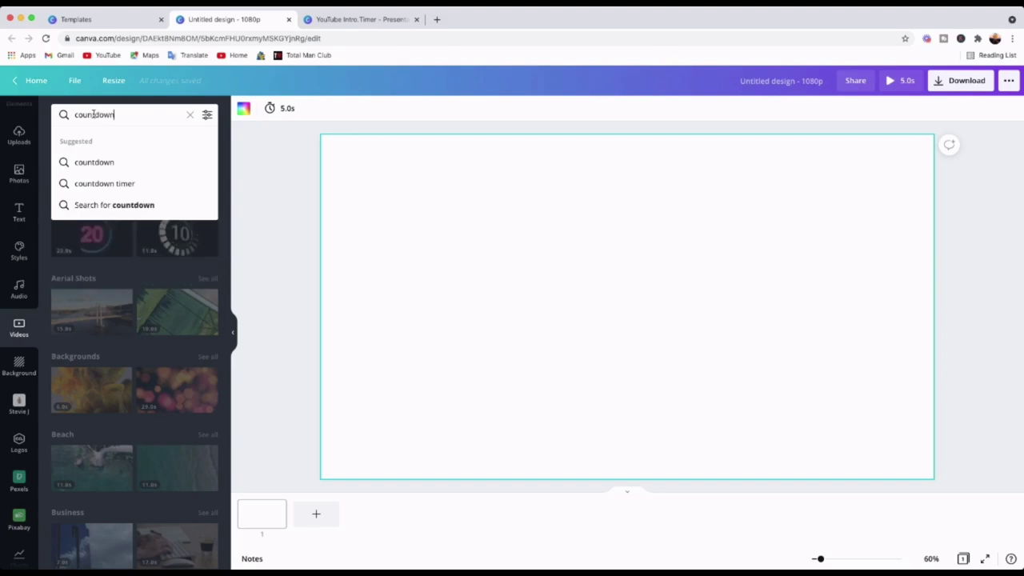
key("Return")
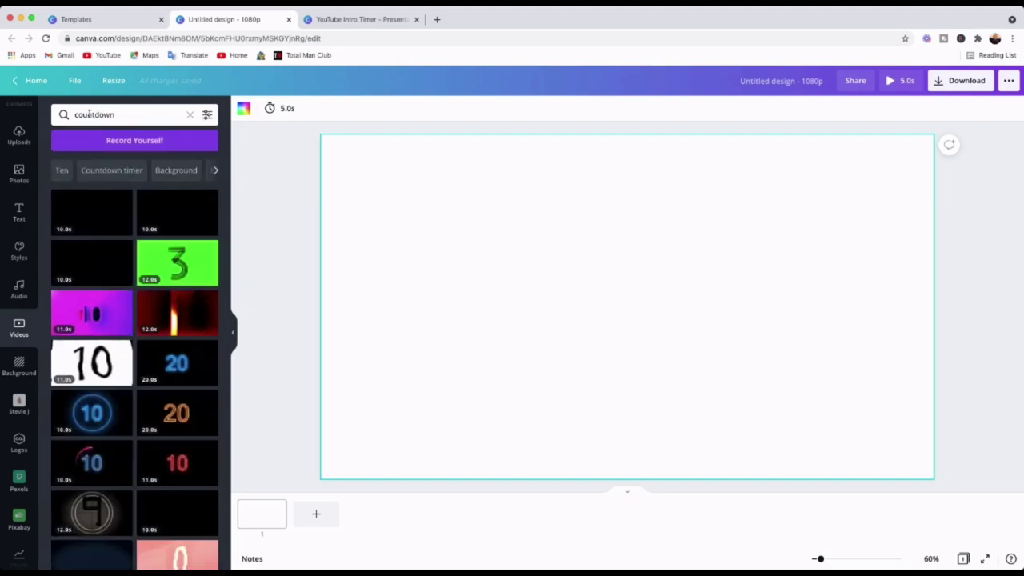
Look through the countdown videos for a suitable timer style and duration.
scroll(135, 297, "down", 5)
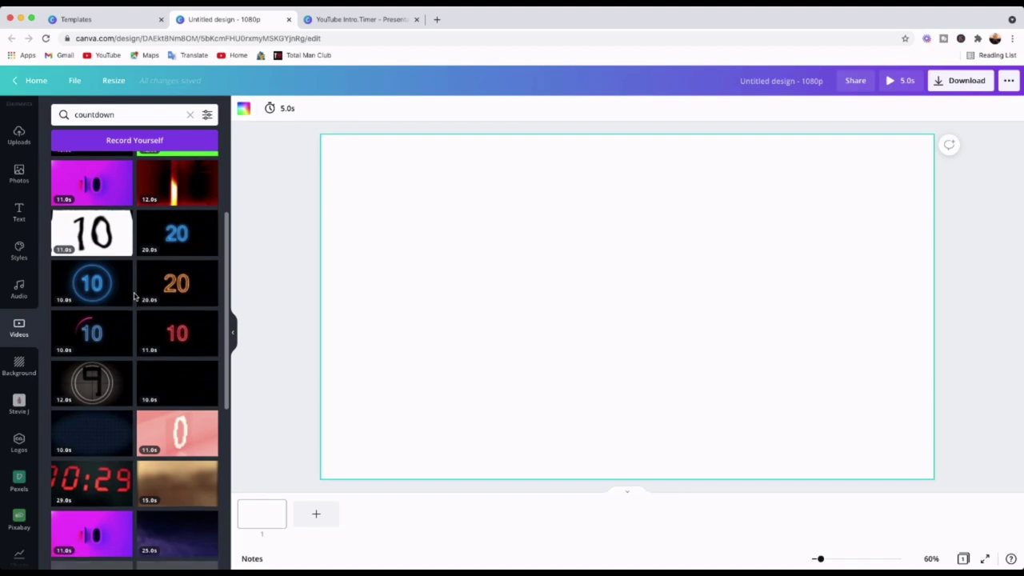
scroll(135, 297, "down", 9)
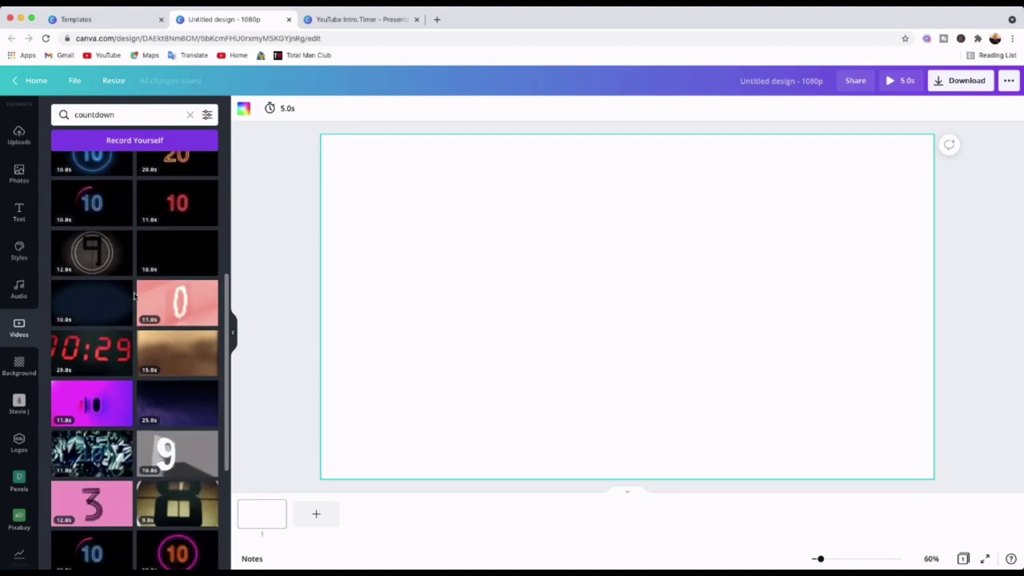
scroll(135, 297, "down", 4)
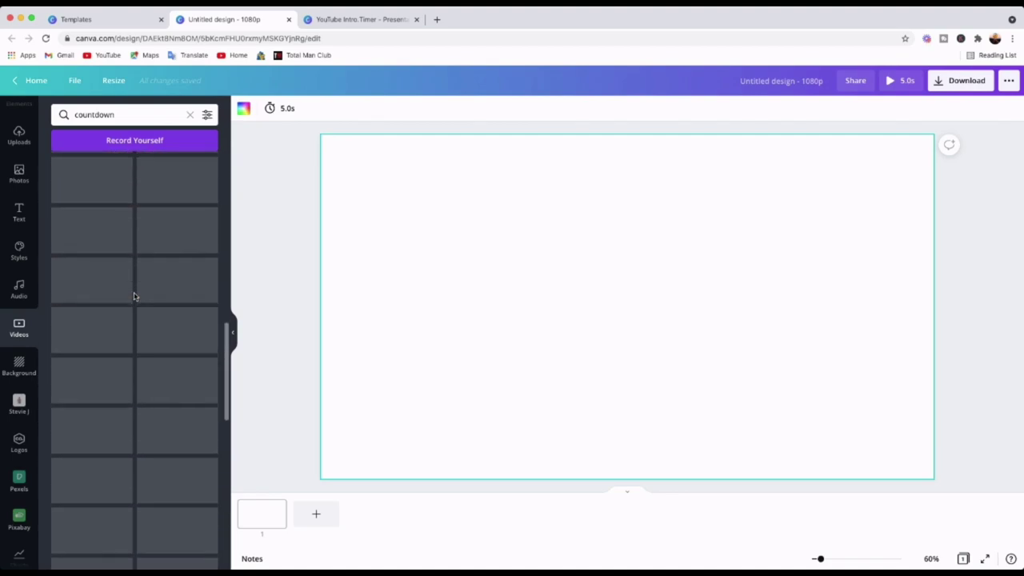
scroll(136, 300, "up", 7)
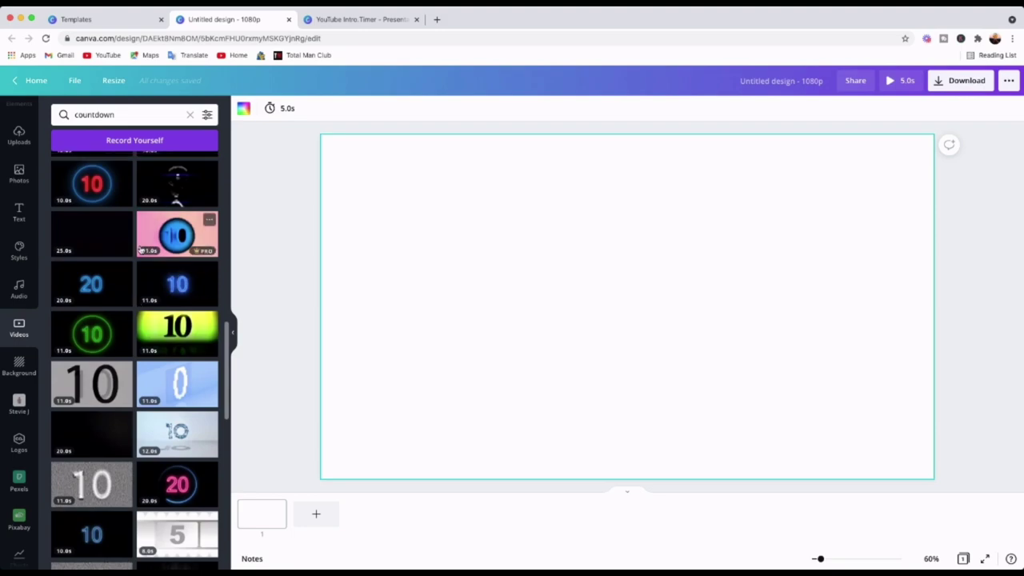
scroll(140, 302, "up", 3)
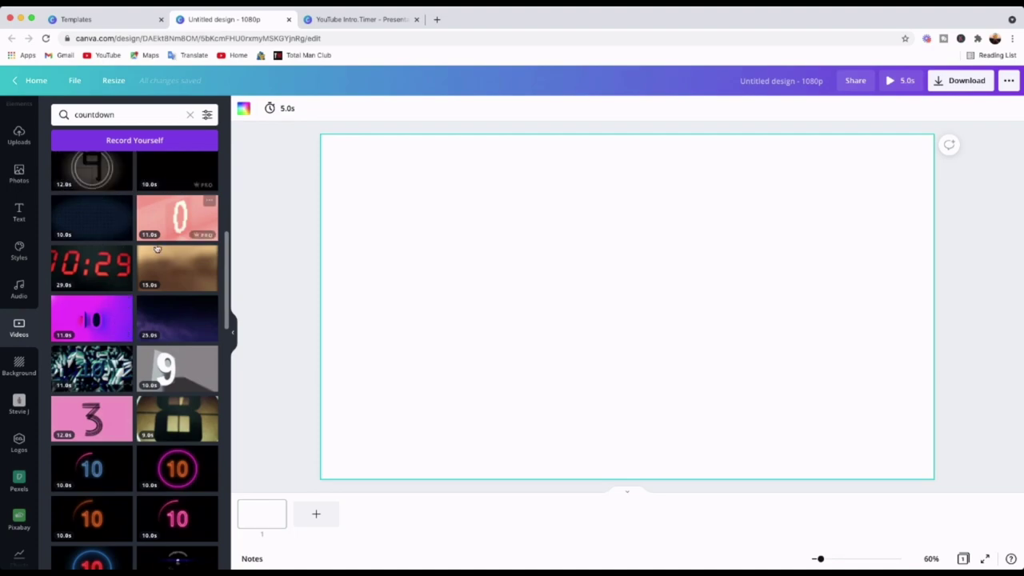
scroll(158, 240, "up", 9)
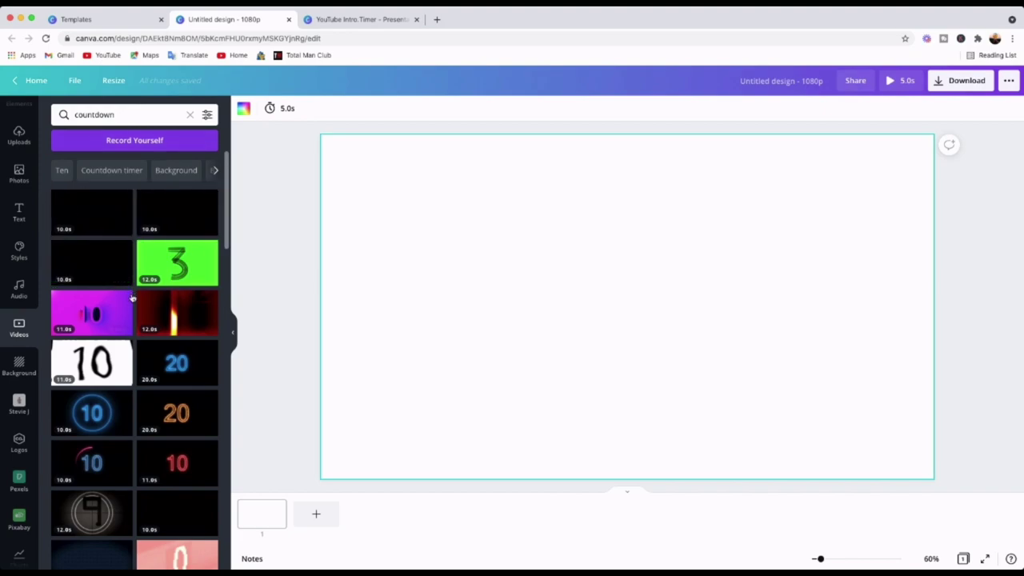
Try limiting the countdown results to Free videos and clear that price filter again.
left_click(207, 116)
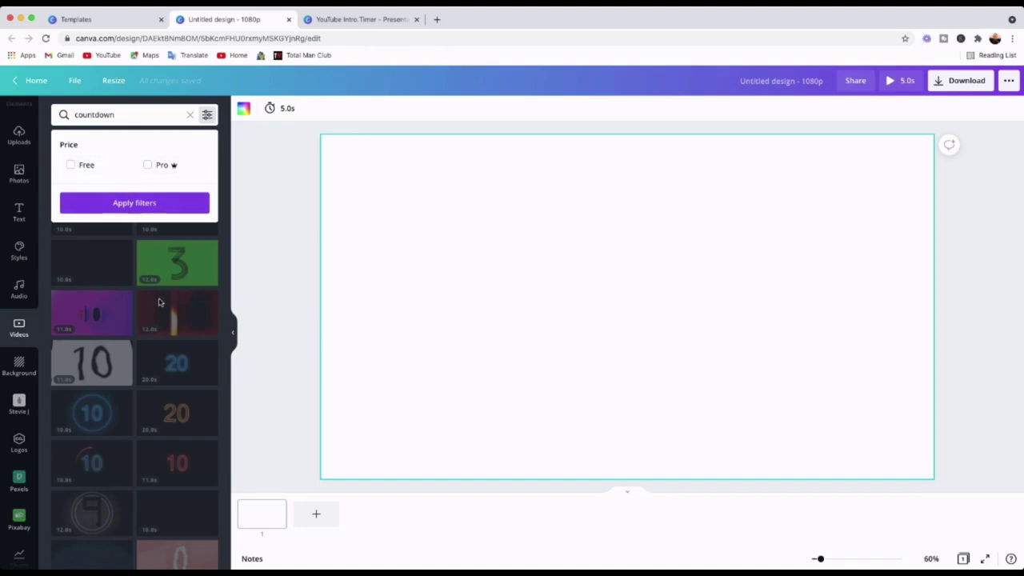
left_click(71, 164)
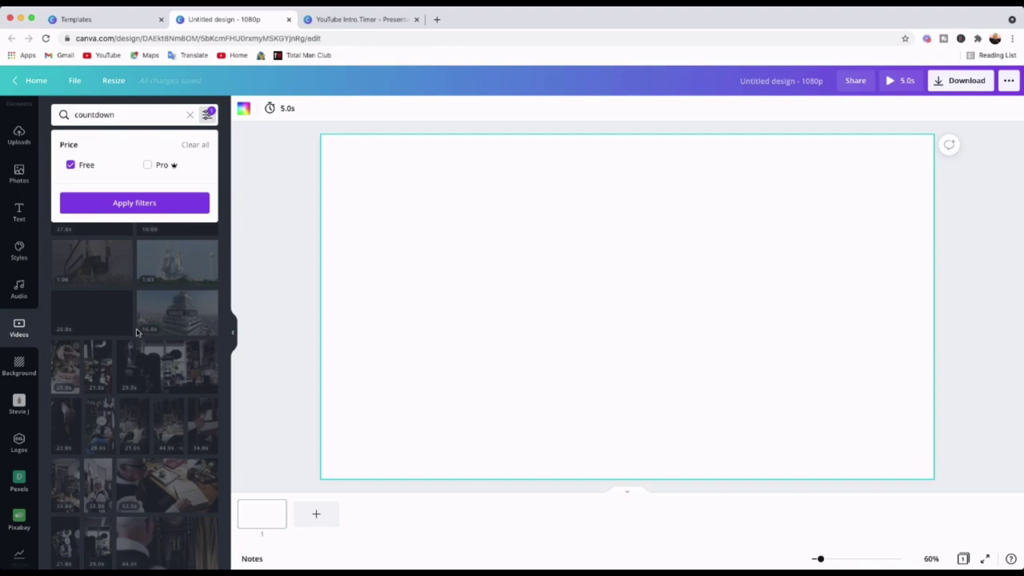
left_click(71, 165)
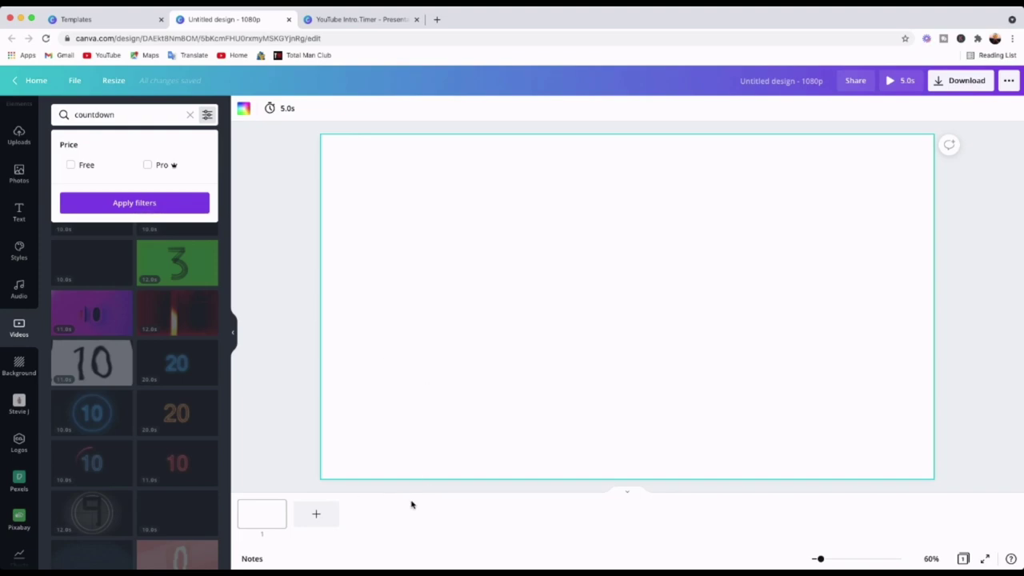
left_click(254, 202)
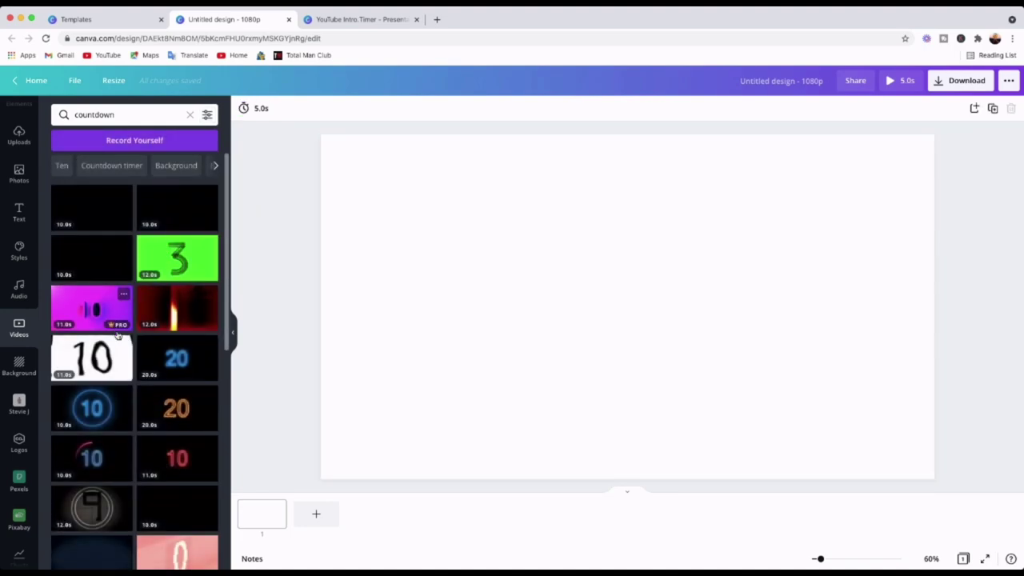
Add the 10-second countdown video with the glowing blue circle to the page and pause its playback.
scroll(100, 336, "down", 2)
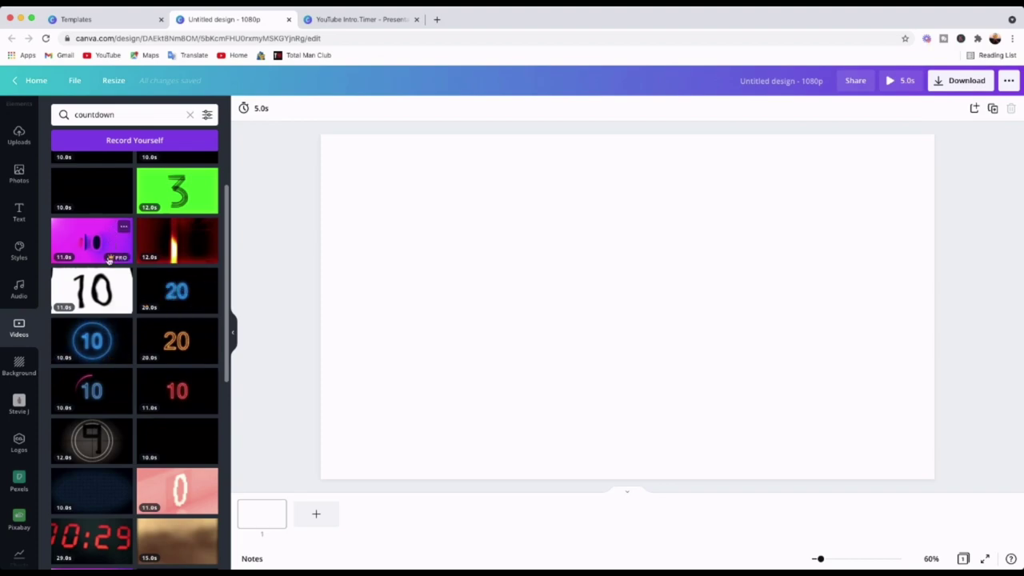
left_click(91, 343)
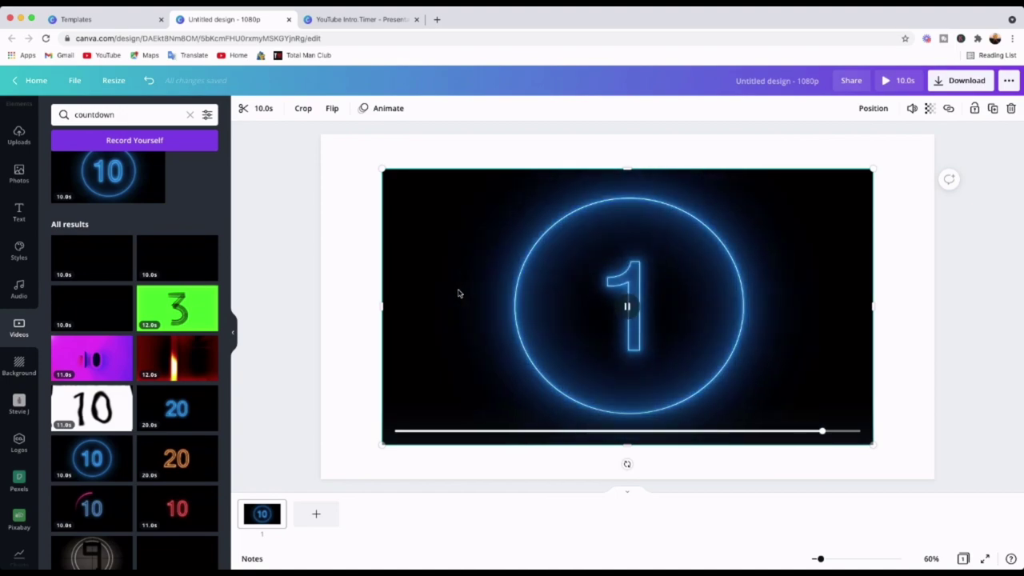
mouse_move(383, 305)
left_mouse_down()
mouse_move(404, 306)
mouse_move(391, 308)
left_mouse_up()
left_click(629, 306)
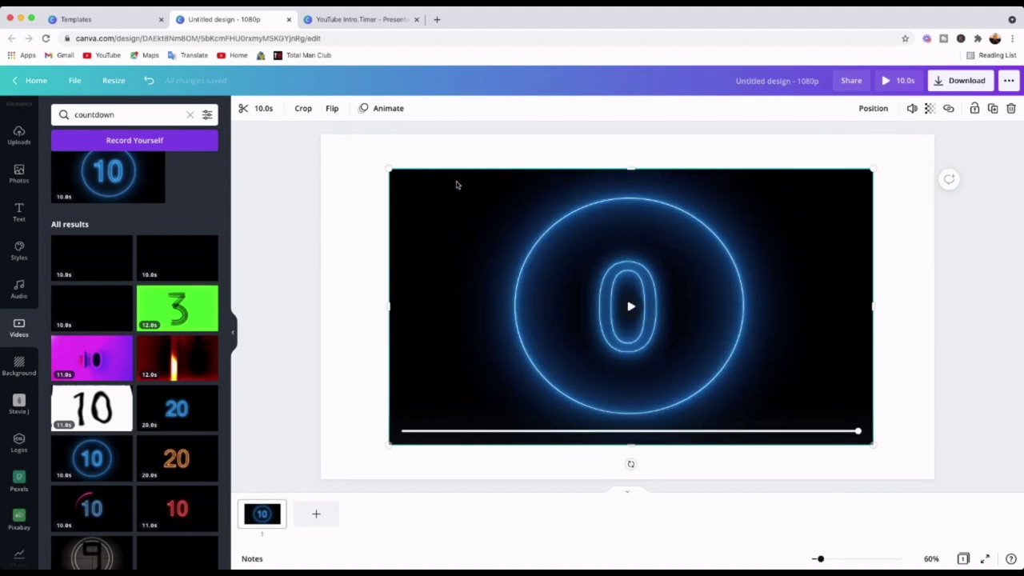
Crop the countdown video on both sides so its frame sits closer around the blue circle.
left_click(350, 167)
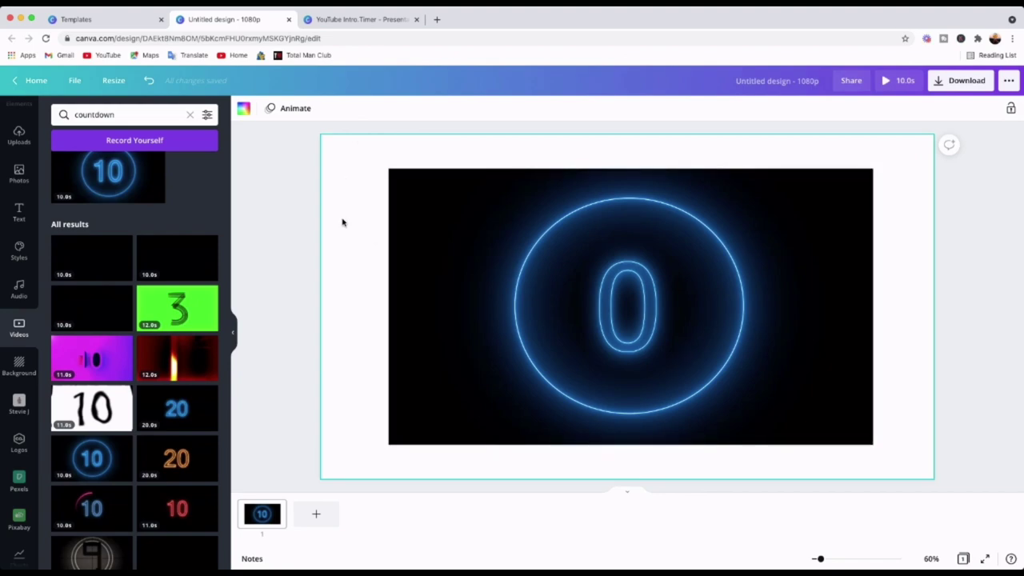
left_click(436, 312)
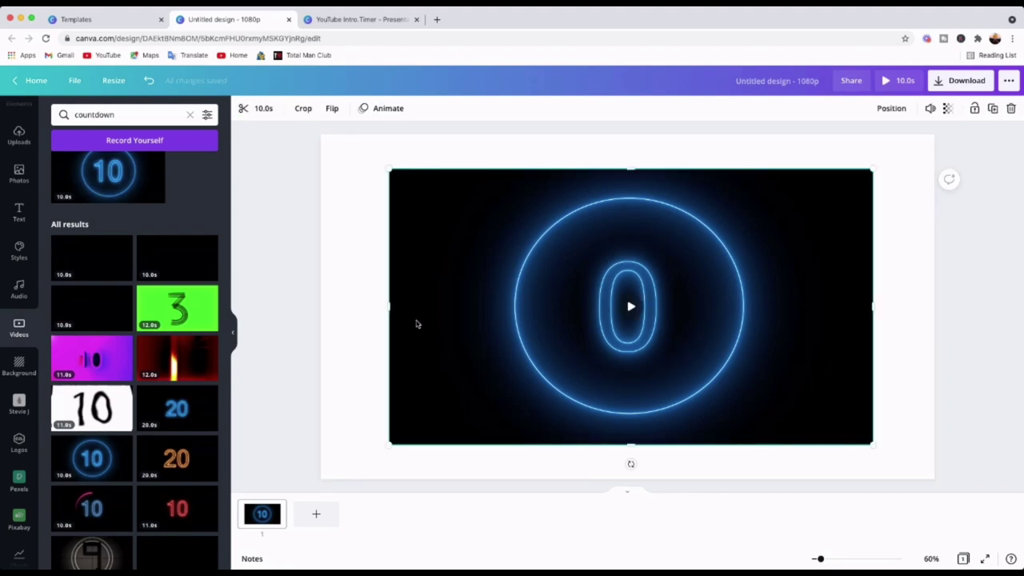
left_click_drag(389, 304, 459, 304)
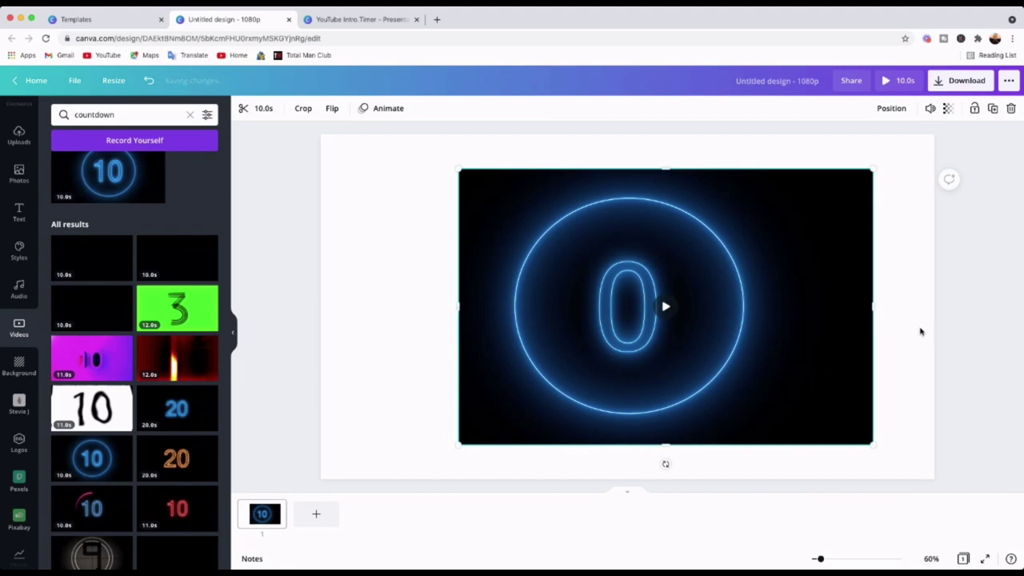
left_click_drag(875, 309, 782, 306)
mouse_move(648, 270)
left_mouse_down()
mouse_move(638, 271)
mouse_move(651, 274)
left_mouse_up()
Scale the cropped countdown video down proportionally and centre it on the page.
left_click_drag(790, 447, 724, 389)
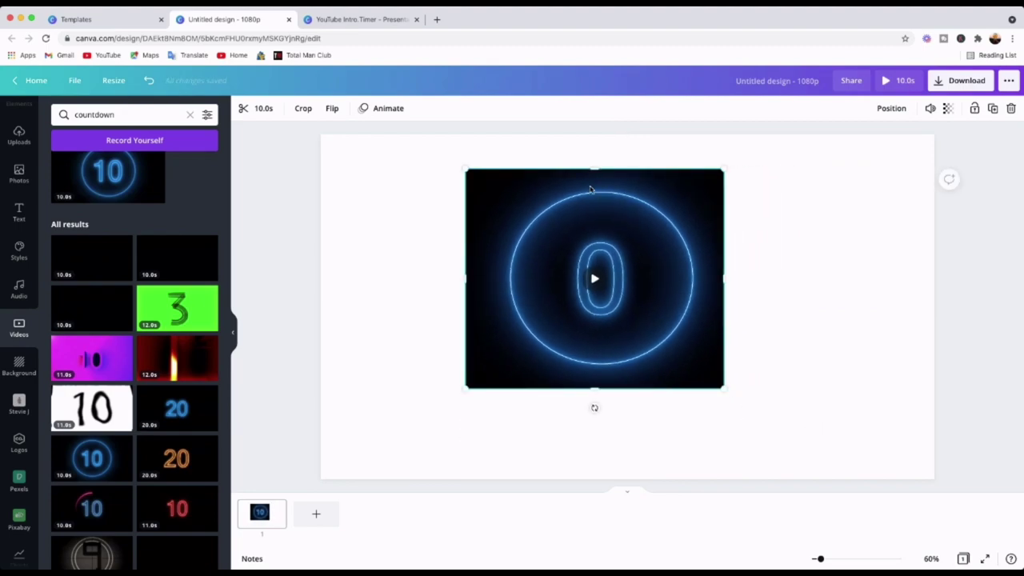
left_click_drag(595, 203, 624, 229)
left_click(417, 229)
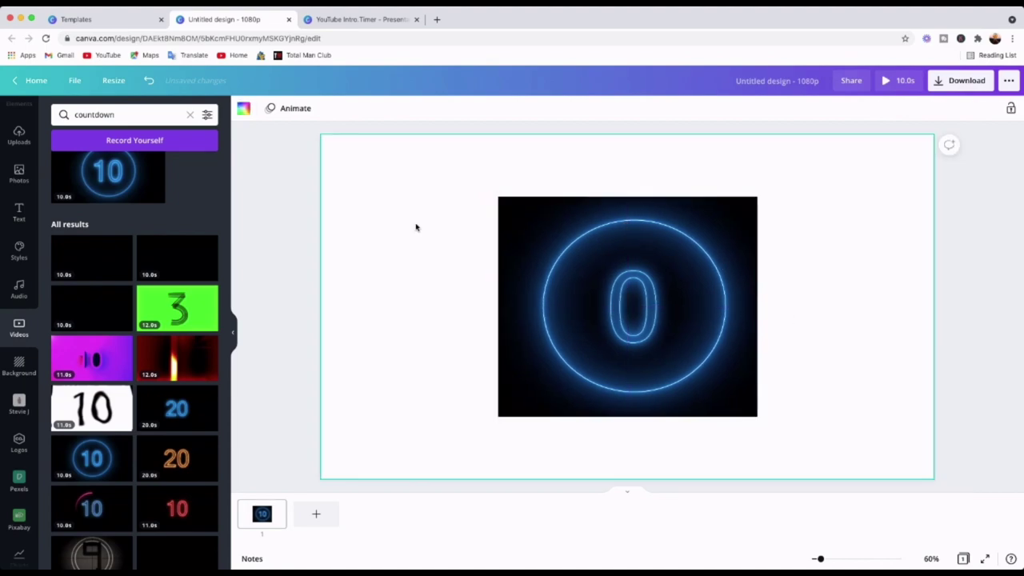
Try several default colours for the page background and settle on the medium teal.
left_click(243, 111)
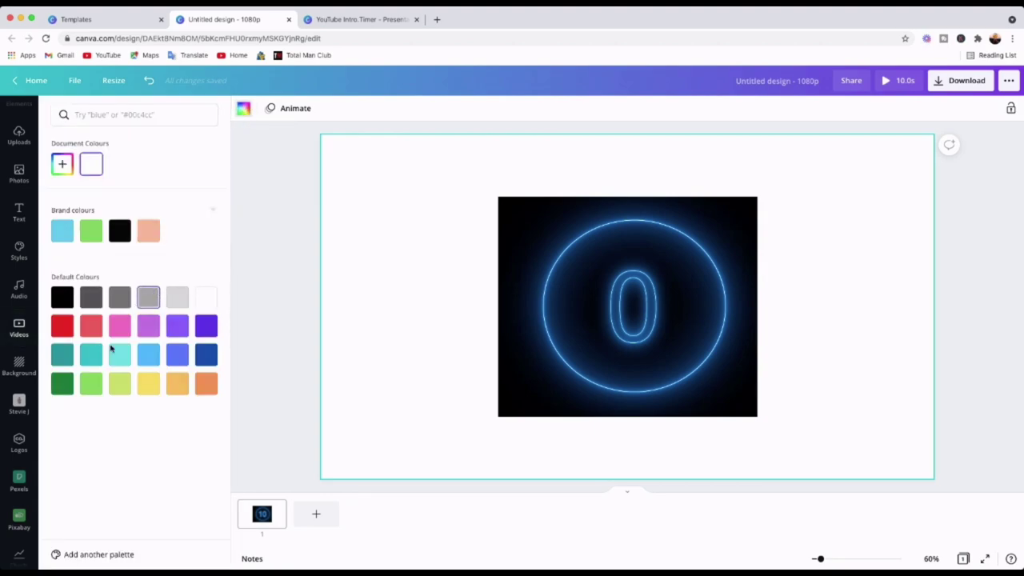
left_click(119, 355)
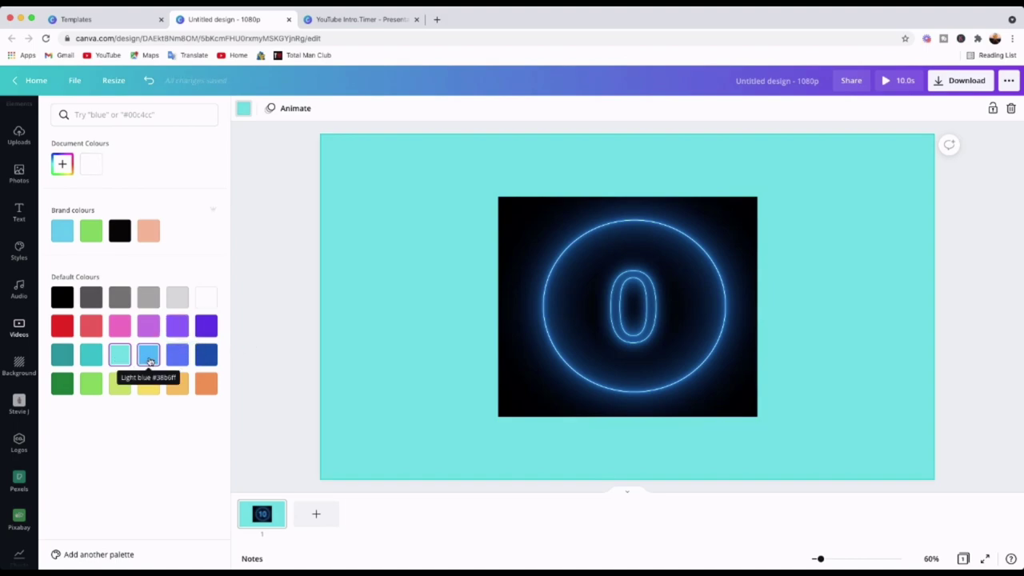
left_click(148, 359)
left_click(92, 358)
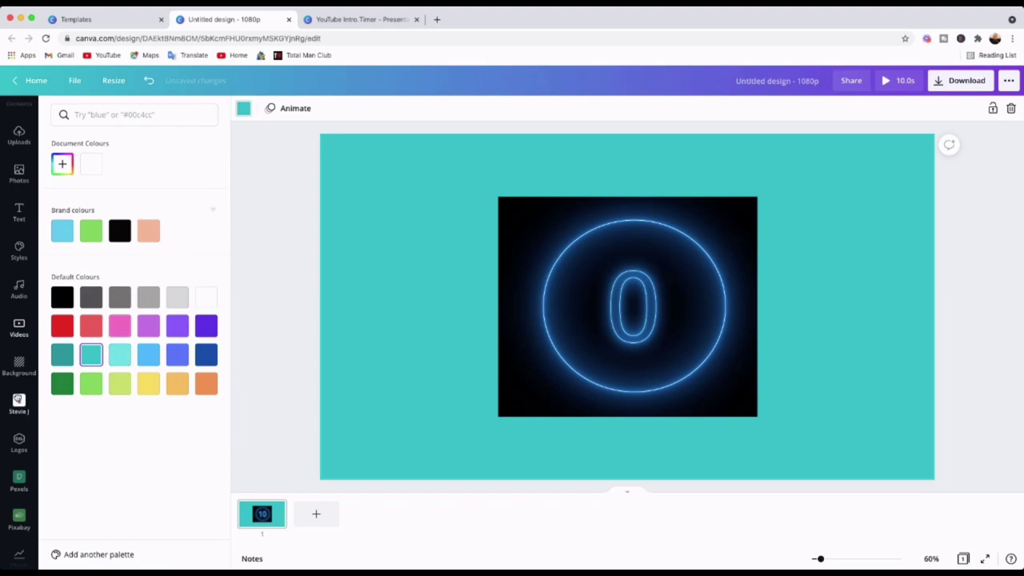
Compare blue gradients among the Gradients backgrounds and apply the light-blue to deep-blue diagonal one to the page.
left_click(18, 366)
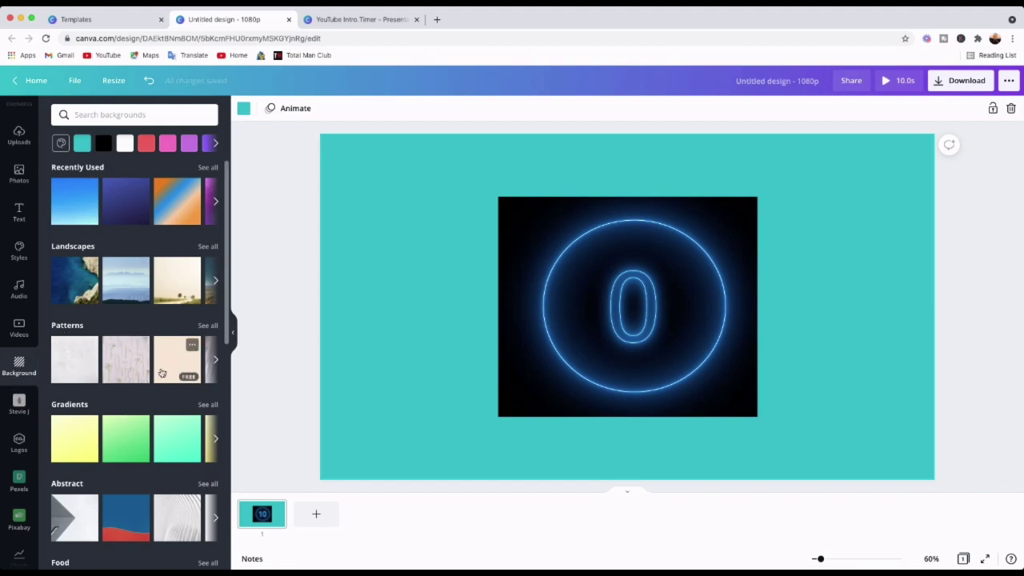
scroll(161, 372, "down", 2)
left_click(207, 254)
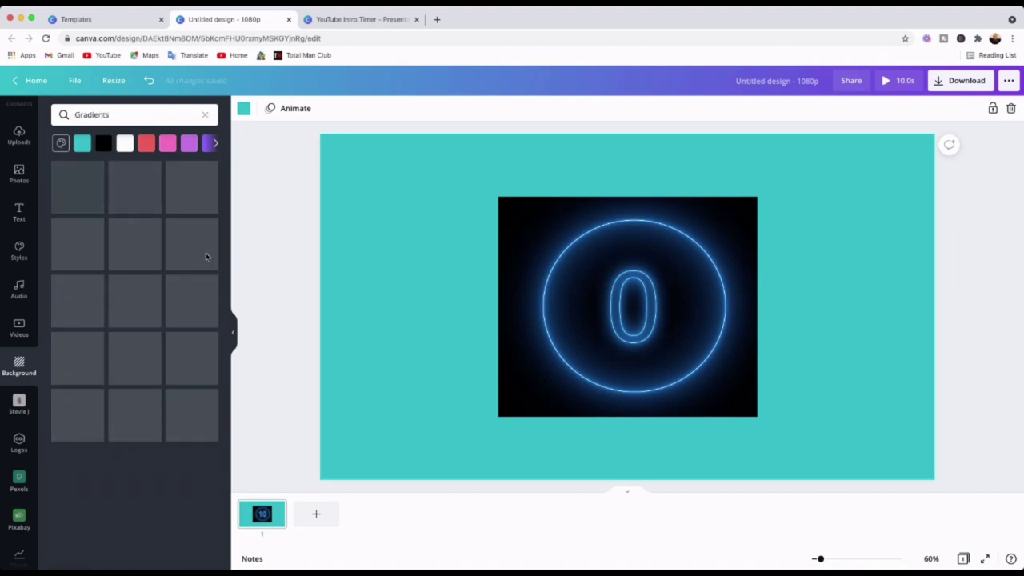
left_click(16, 368)
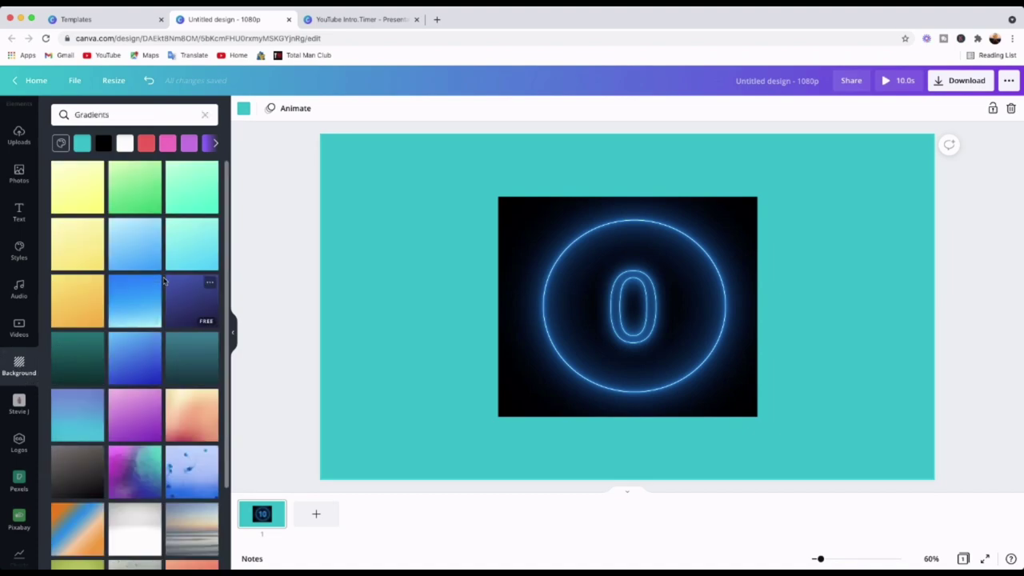
left_click(204, 114)
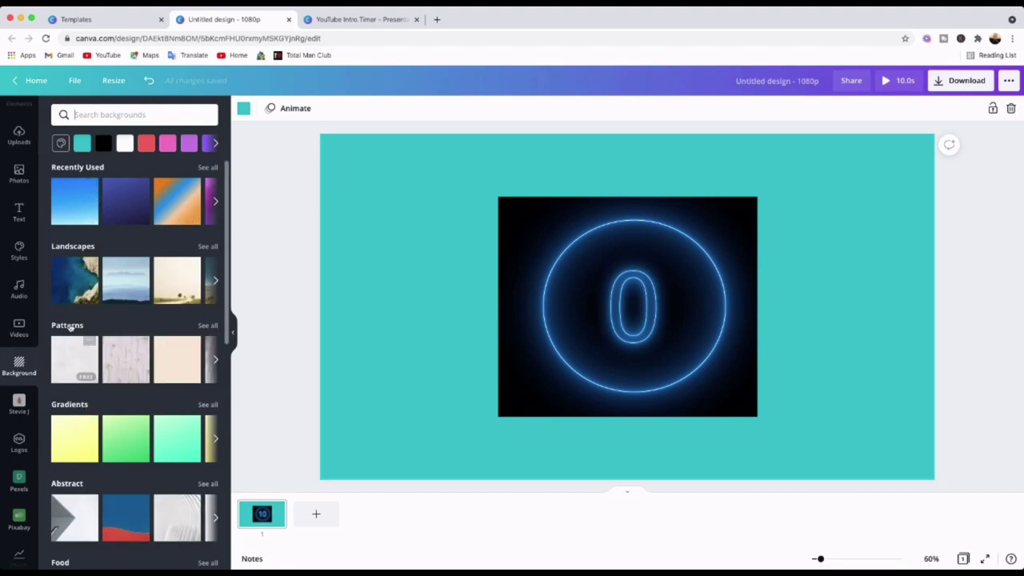
left_click(70, 405)
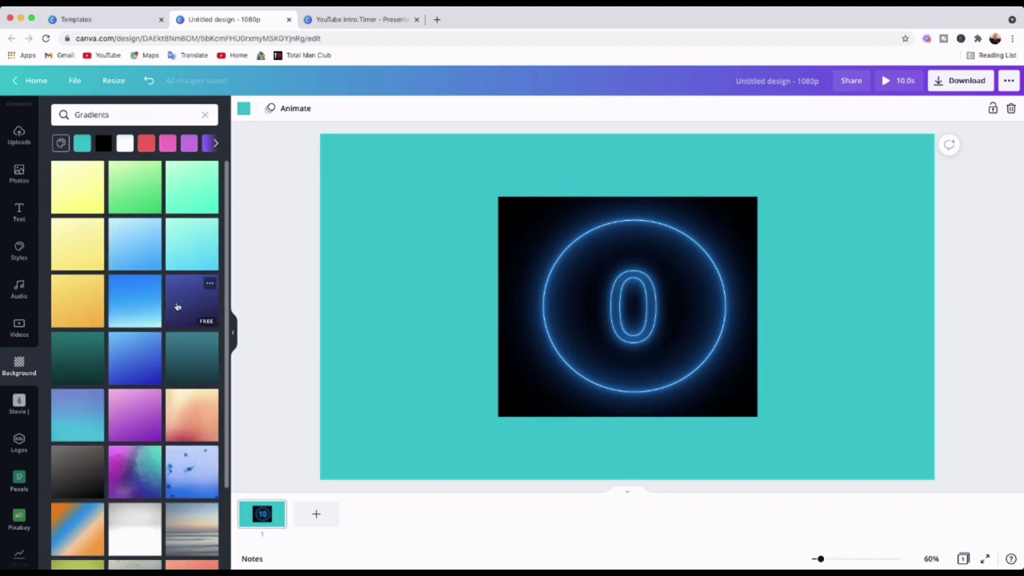
left_click(132, 354)
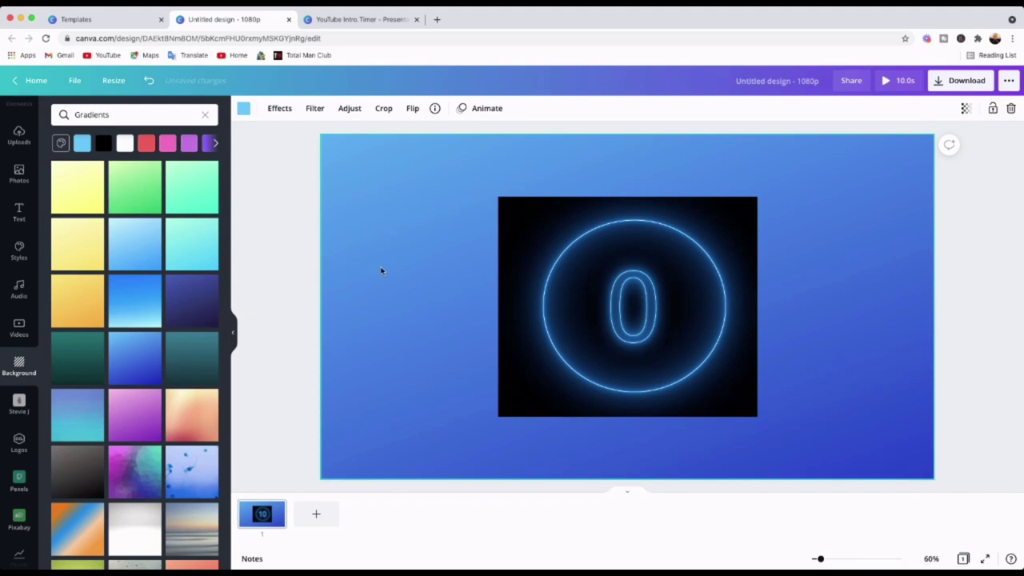
left_click(138, 296)
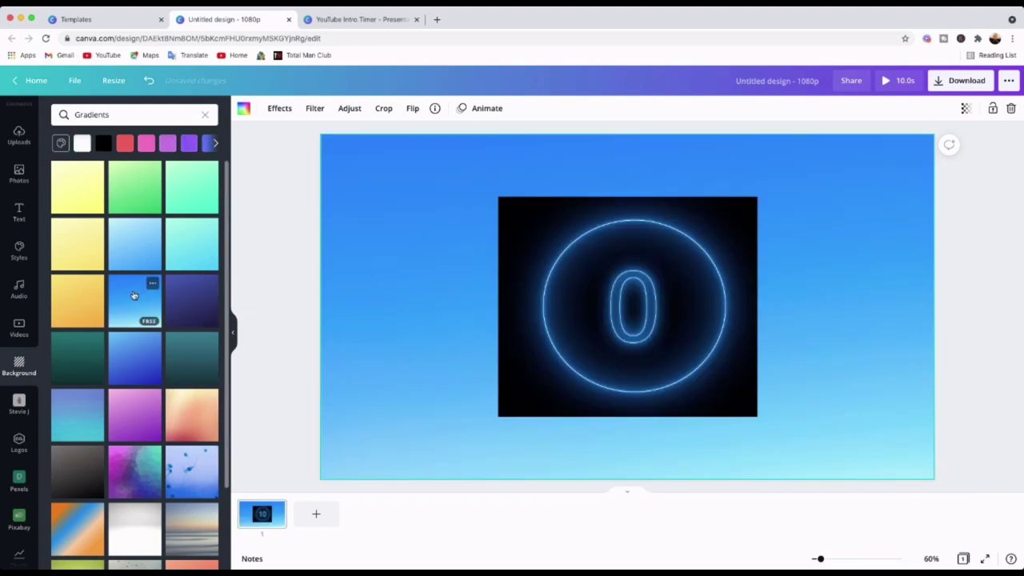
left_click(133, 366)
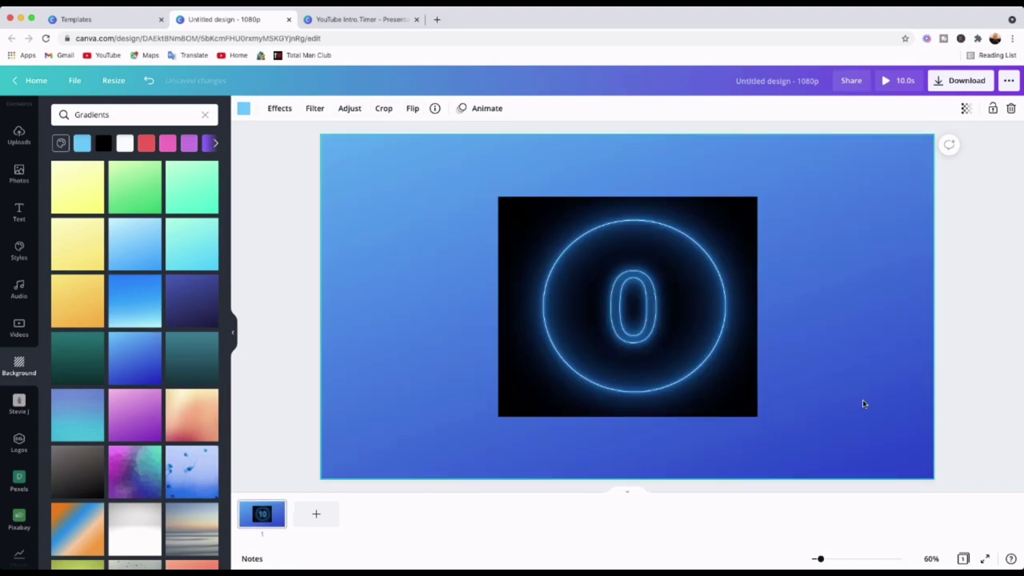
Flip the blue gradient background vertically so its dark area sits along the page's upper edge.
left_click(412, 108)
left_click(437, 159)
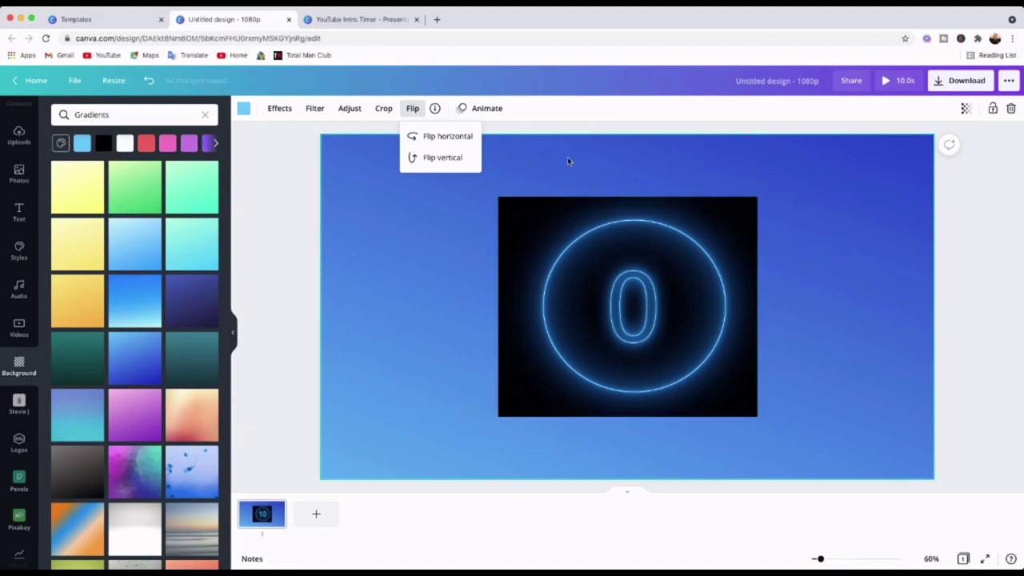
left_click(372, 196)
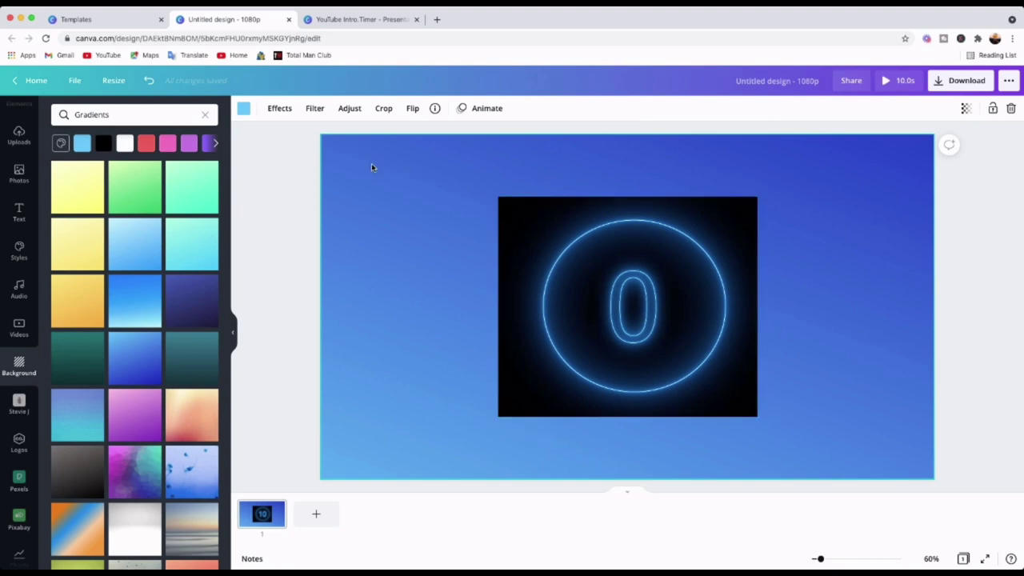
Scale the countdown video down proportionally in two passes and re-centre it on the page.
left_click(714, 401)
left_click_drag(751, 408, 717, 380)
left_click_drag(613, 325, 622, 336)
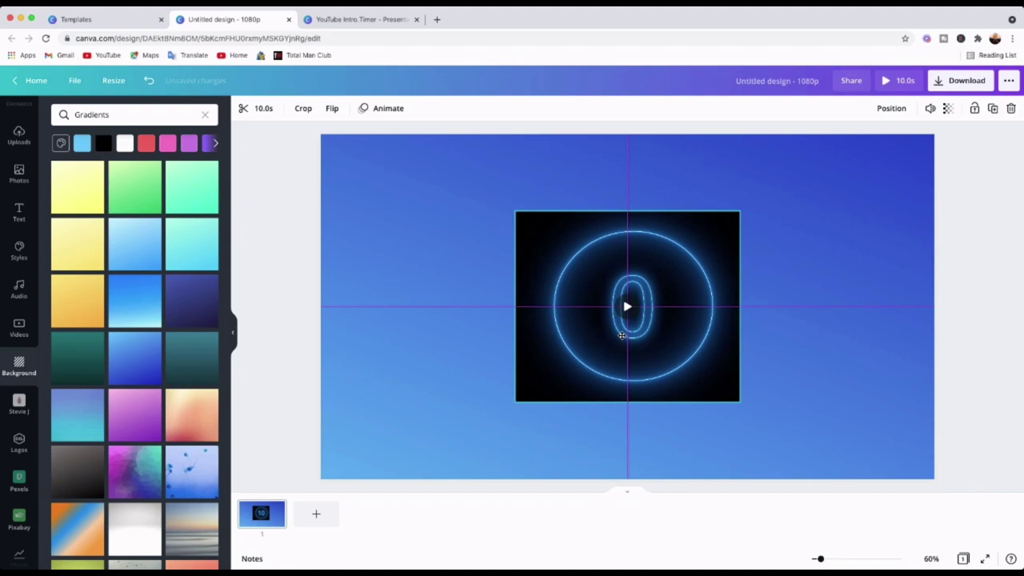
left_click_drag(622, 336, 622, 336)
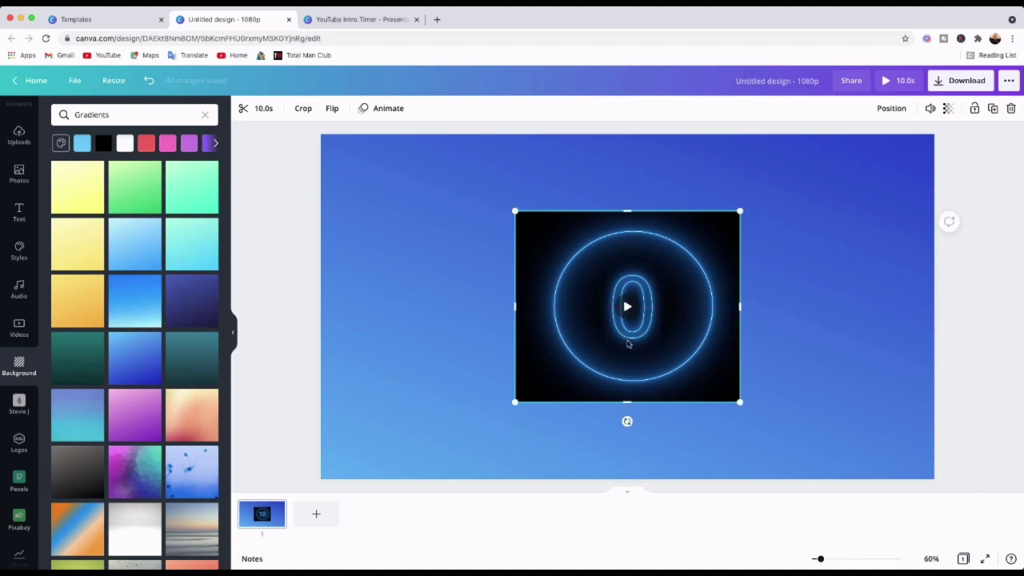
left_click_drag(739, 403, 709, 376)
left_click_drag(623, 336, 634, 346)
left_click(821, 347)
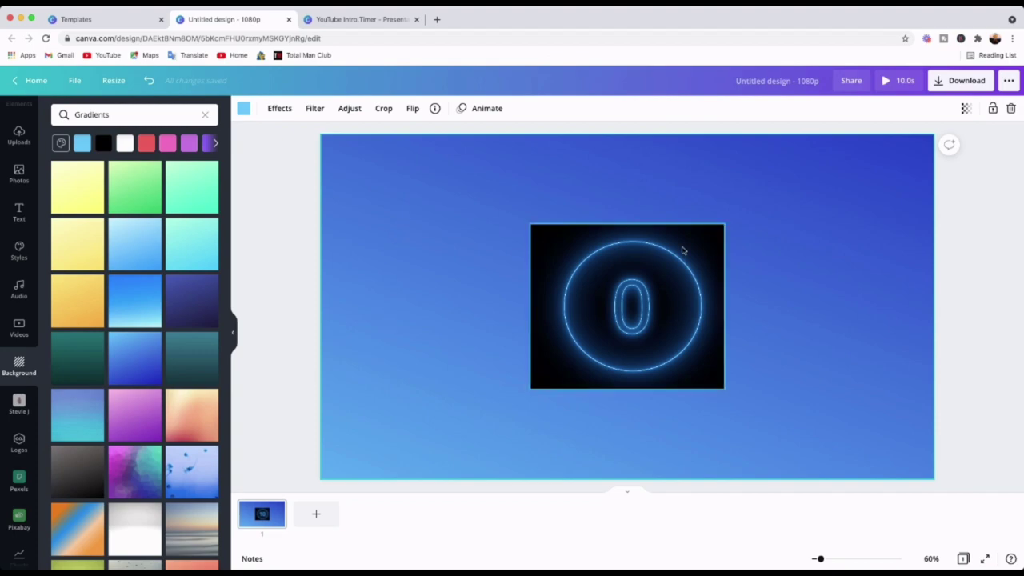
Search the elements for "blob" and filter the results to Animated.
left_click(205, 115)
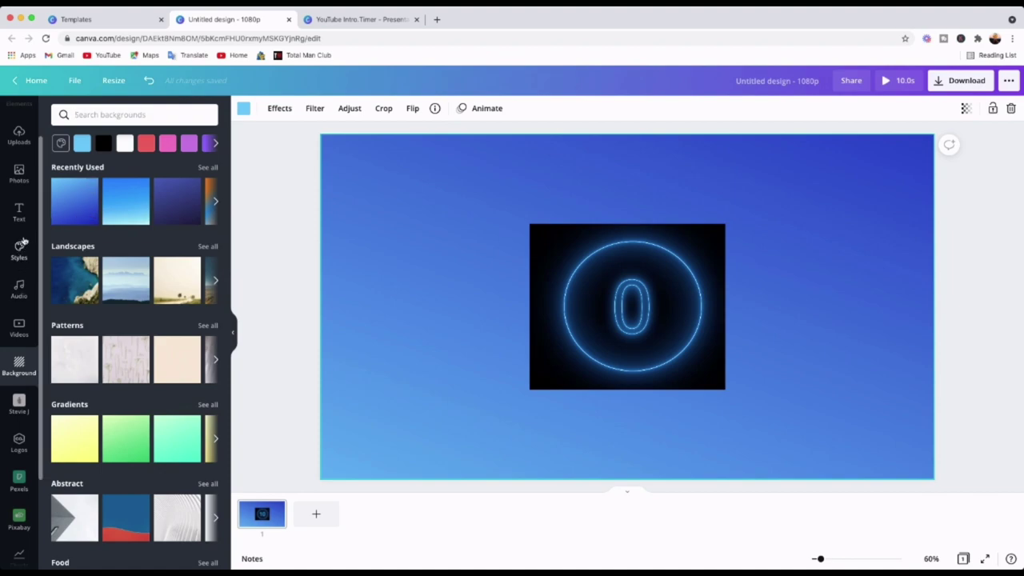
left_click(230, 333)
scroll(18, 208, "up", 2)
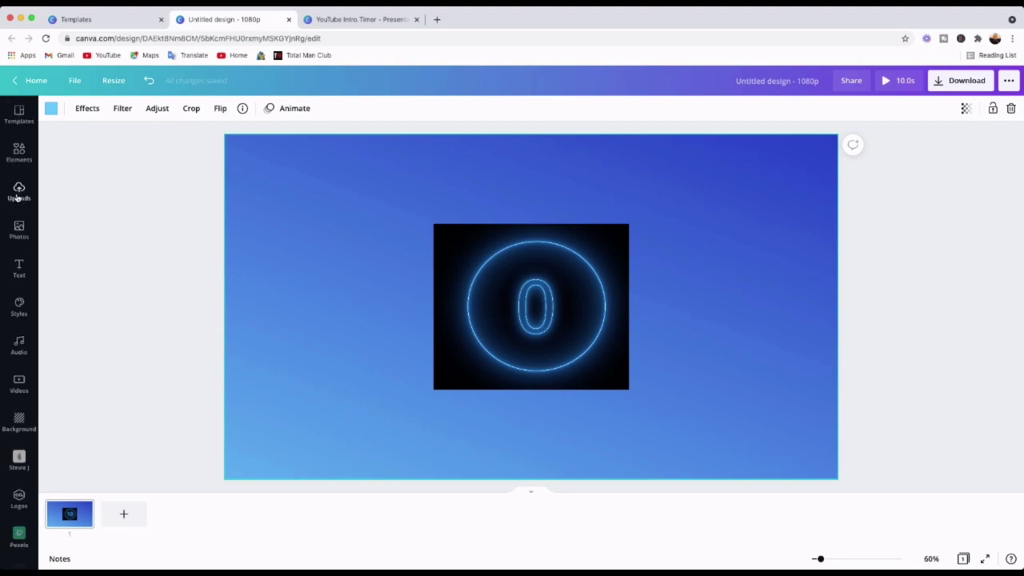
left_click(18, 152)
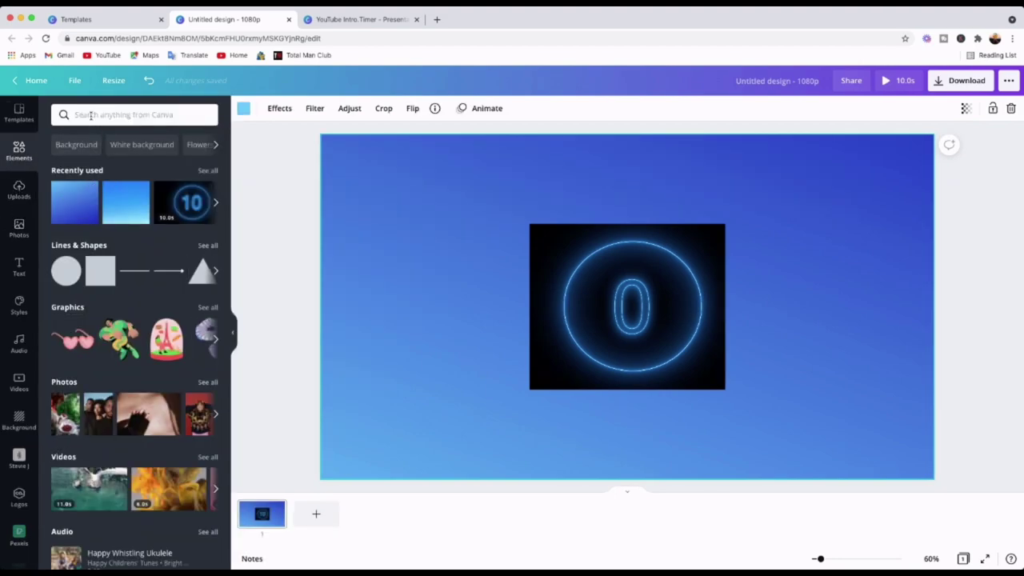
left_click(90, 115)
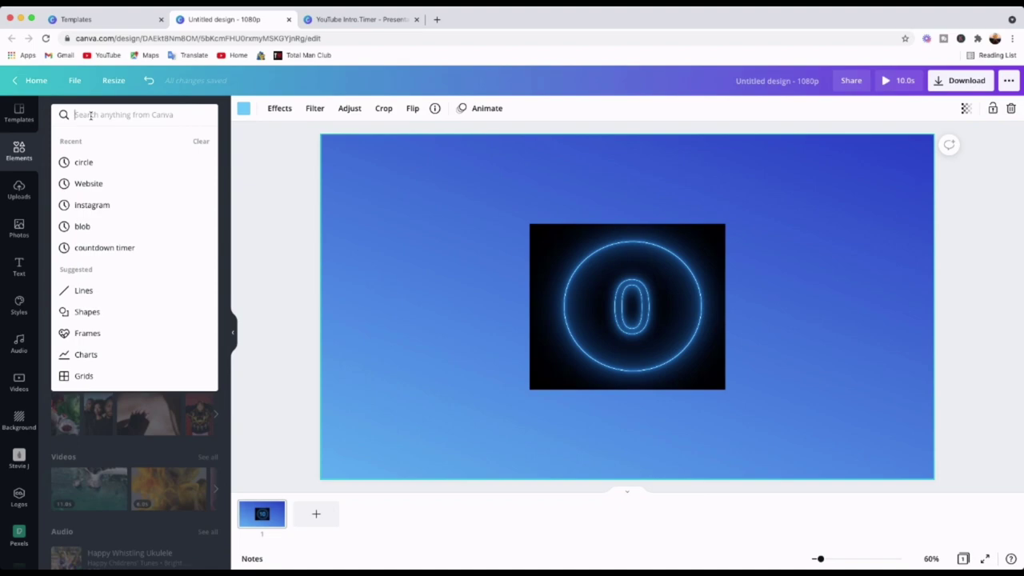
type("blob")
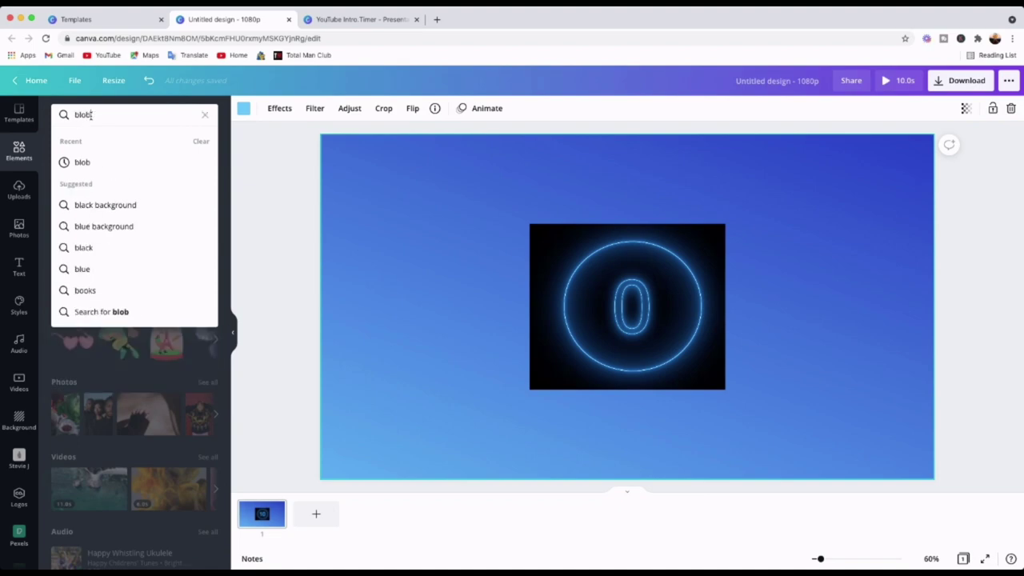
left_click(97, 163)
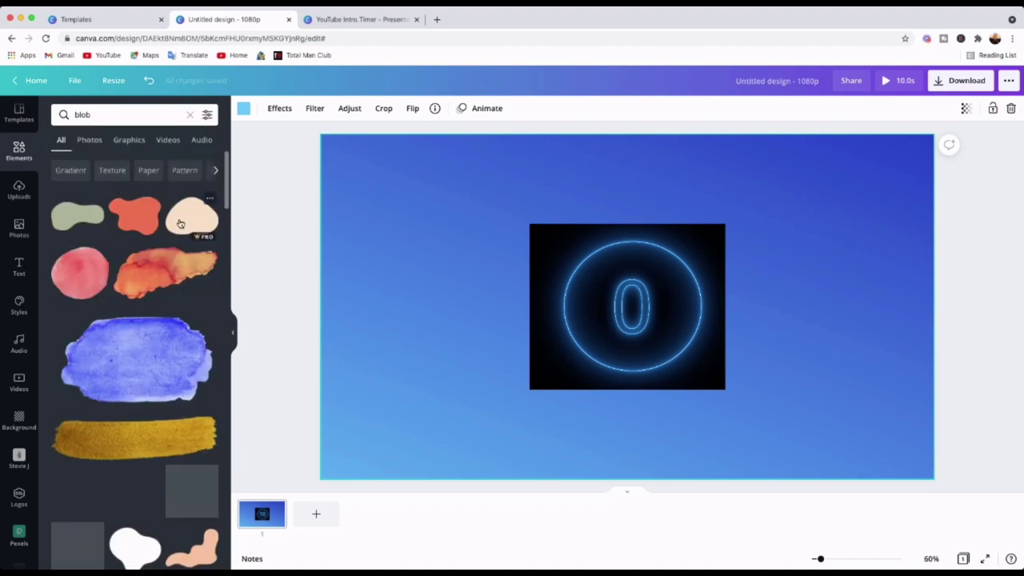
left_click(207, 115)
left_click(158, 302)
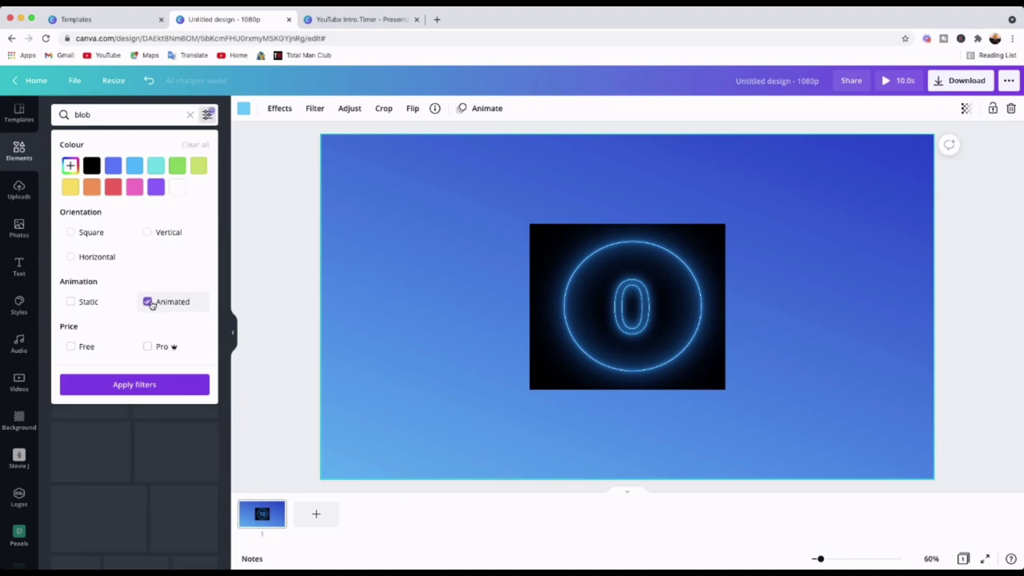
left_click(145, 383)
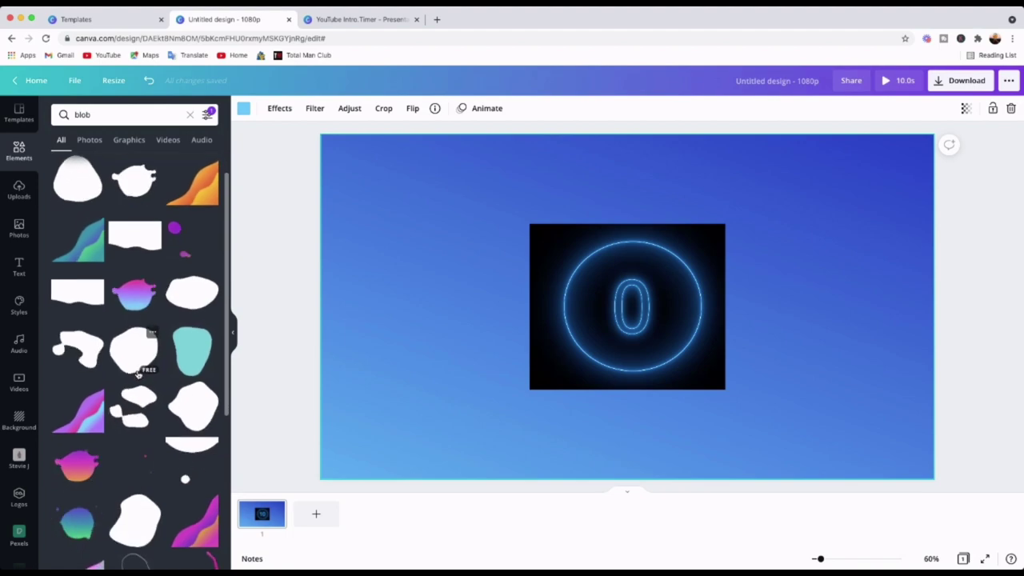
Add the animated white dripping blob, scale it down and align it centrally against the page's upper edge.
scroll(138, 374, "down", 2)
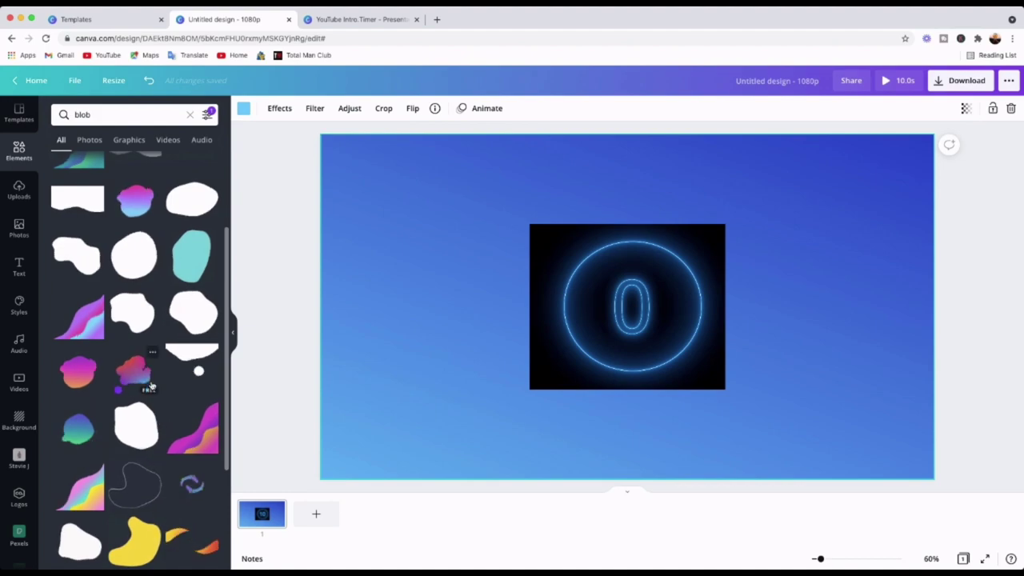
scroll(176, 299, "down", 1)
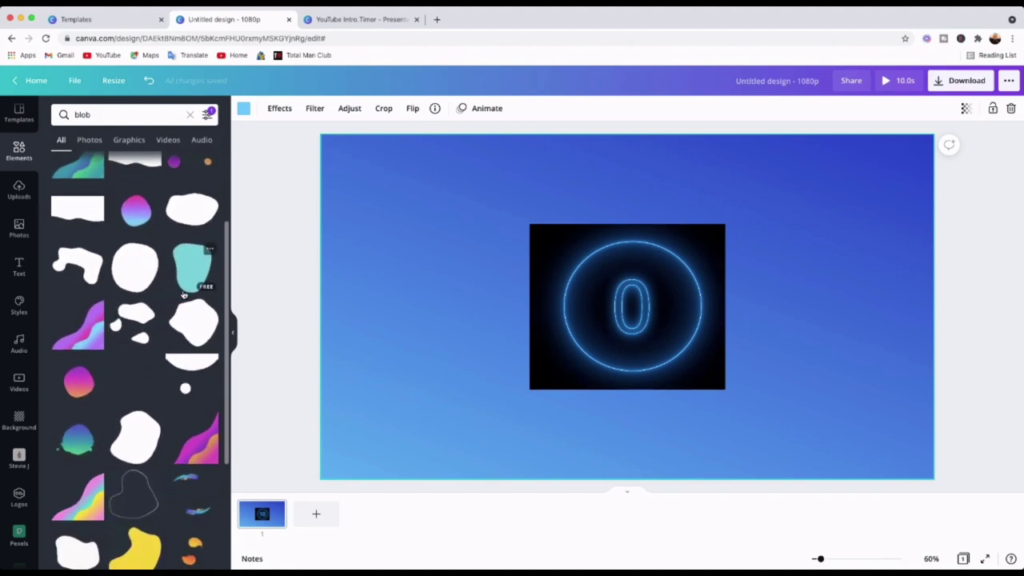
left_click(192, 367)
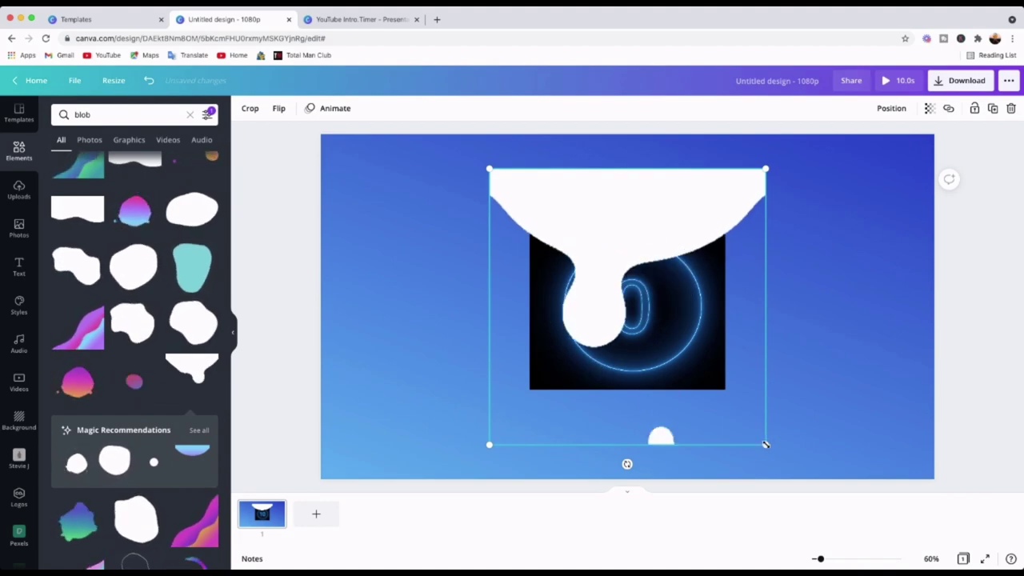
left_click_drag(765, 445, 684, 356)
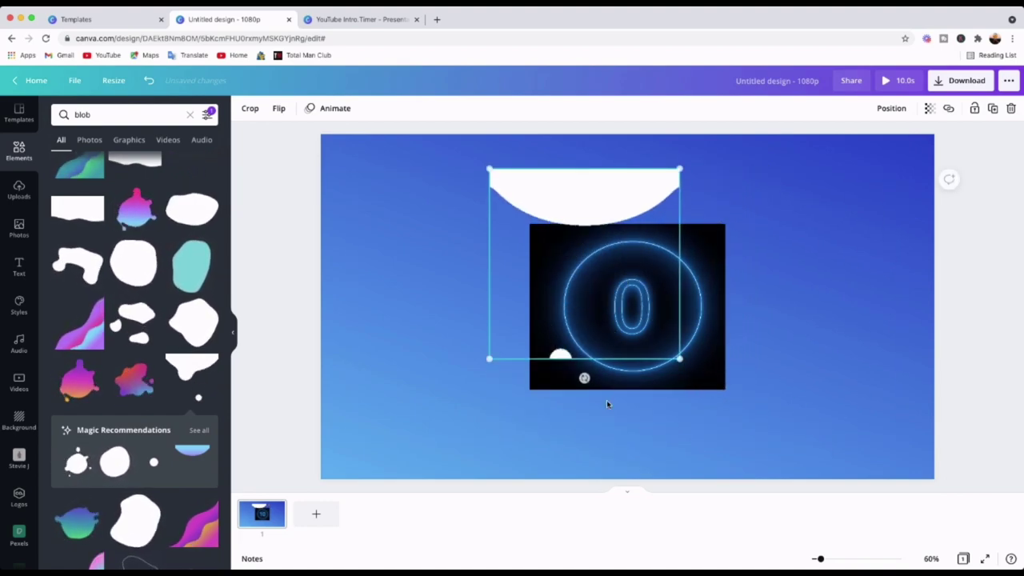
left_click_drag(490, 367, 560, 342)
key("super+bracketleft")
left_click_drag(586, 193, 614, 159)
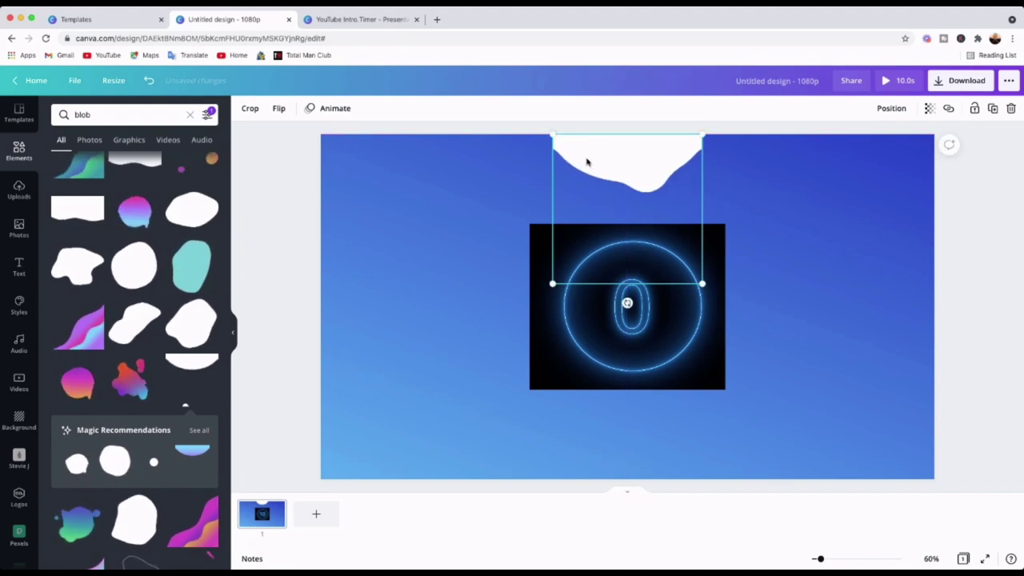
left_click(434, 257)
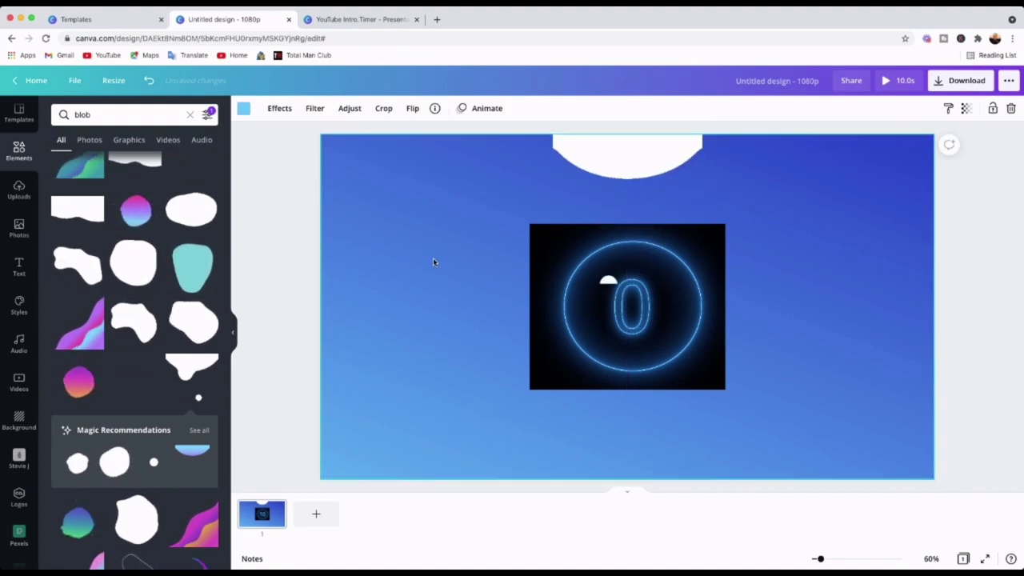
Play the countdown video on the page to preview it together with the dripping blob.
left_click(634, 315)
left_click(629, 311)
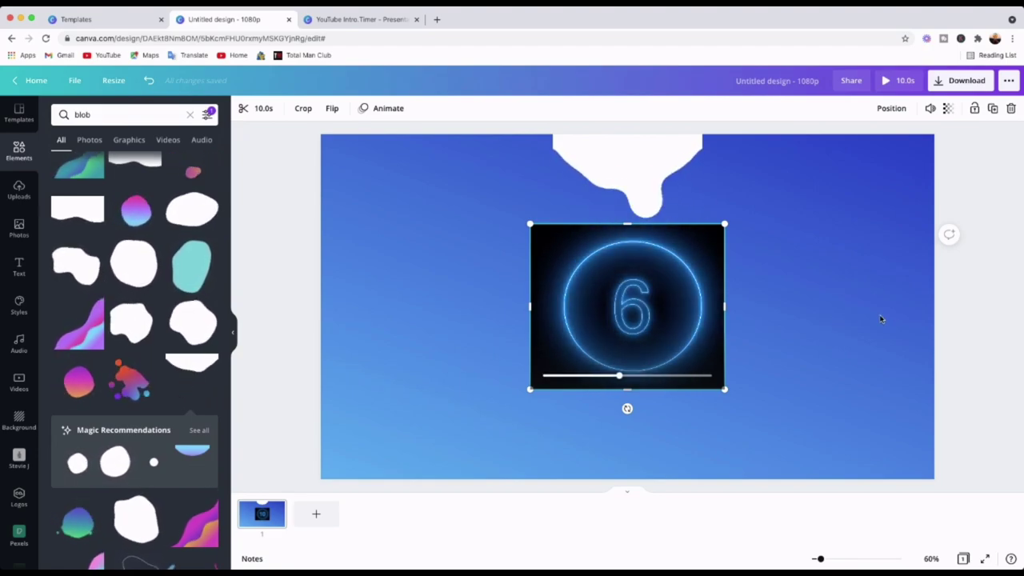
scroll(821, 269, "up", 5)
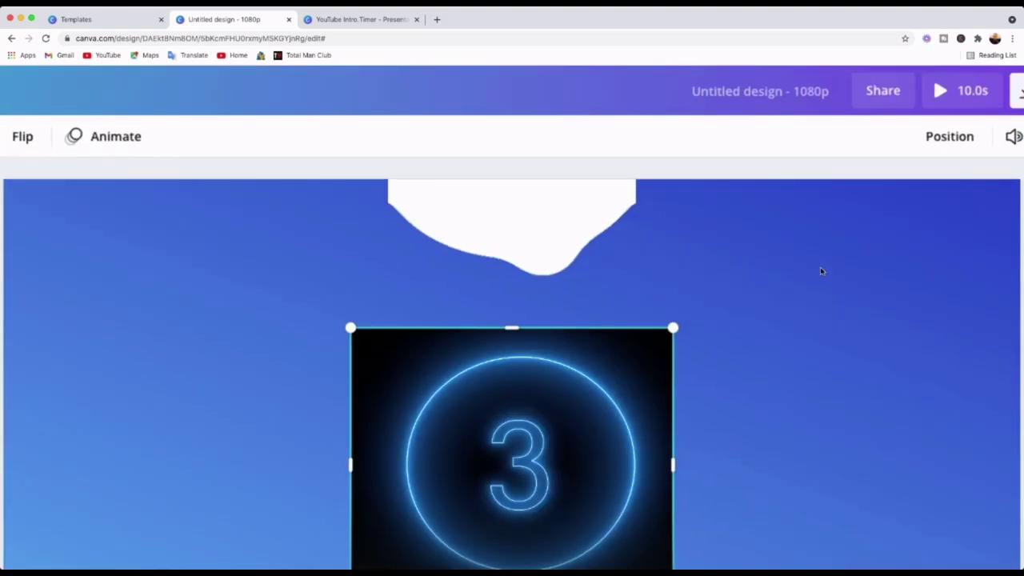
scroll(807, 304, "down", 5)
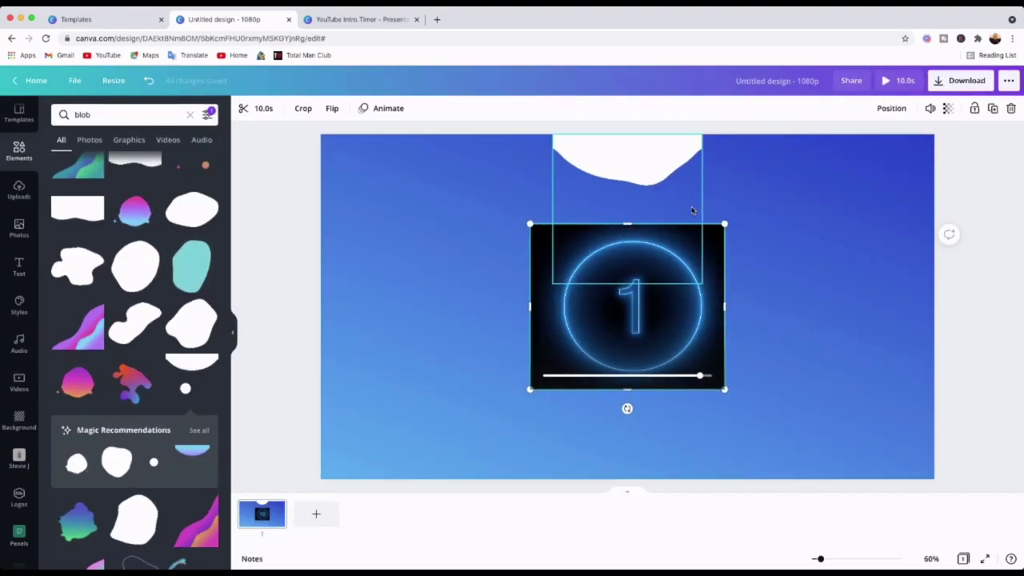
left_click(626, 306)
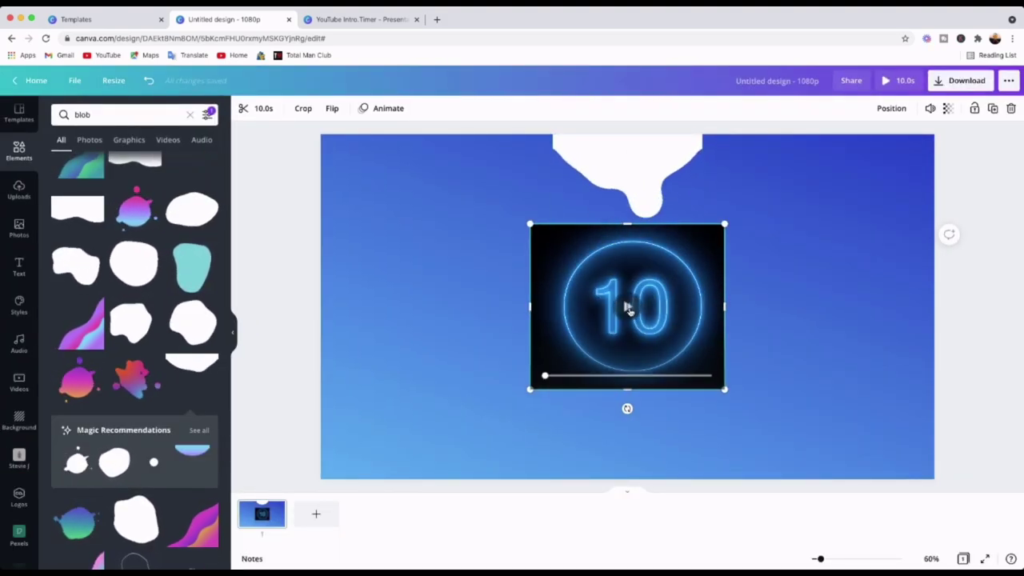
left_click(806, 301)
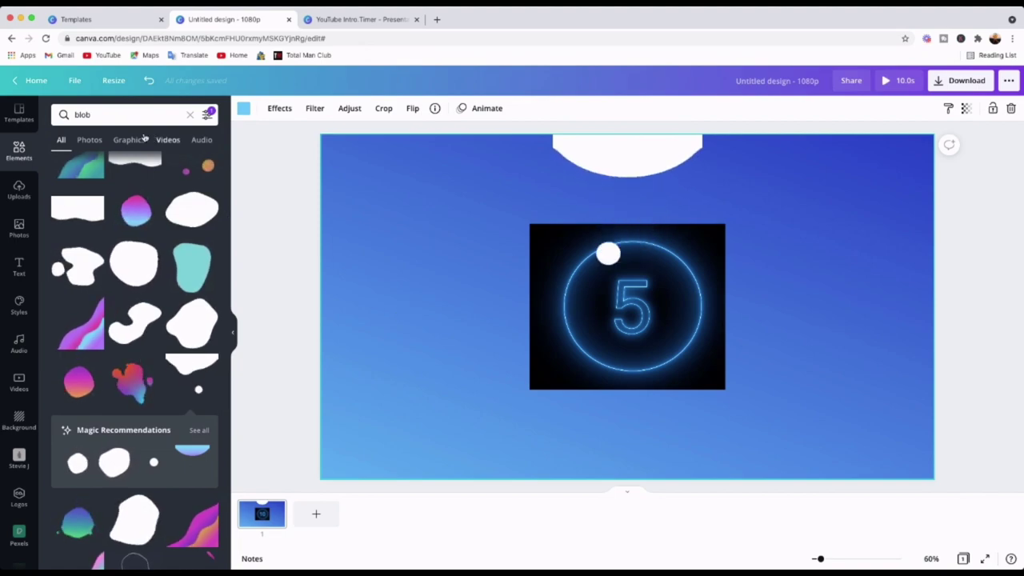
Clear the blob search and search the elements for "circle".
left_click(189, 115)
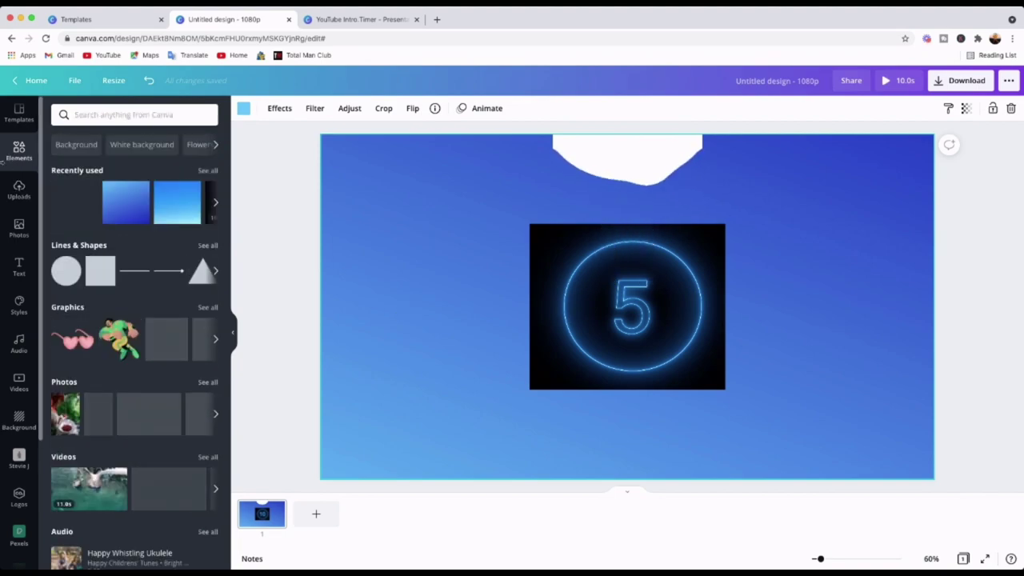
left_click(104, 115)
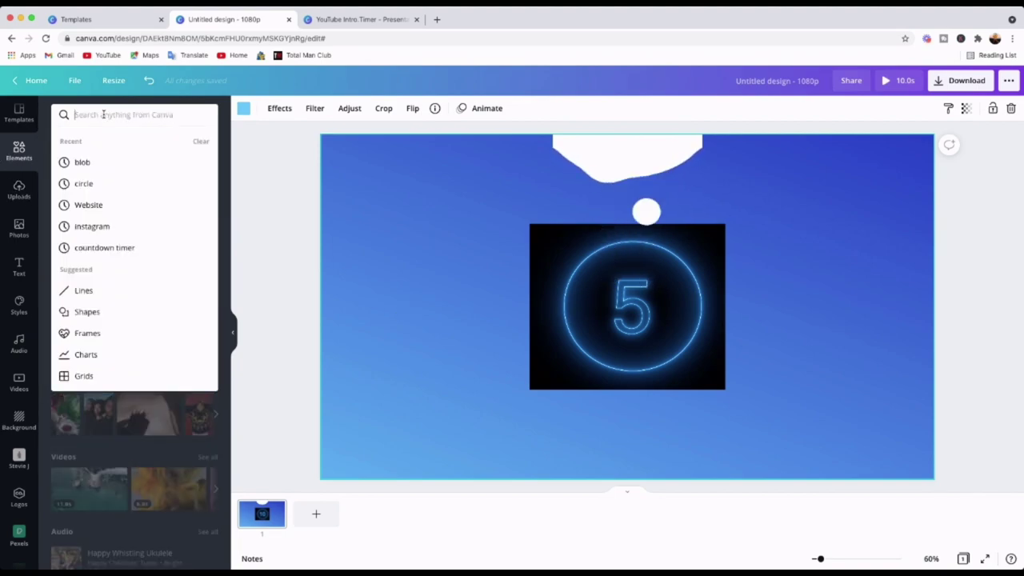
type("circle")
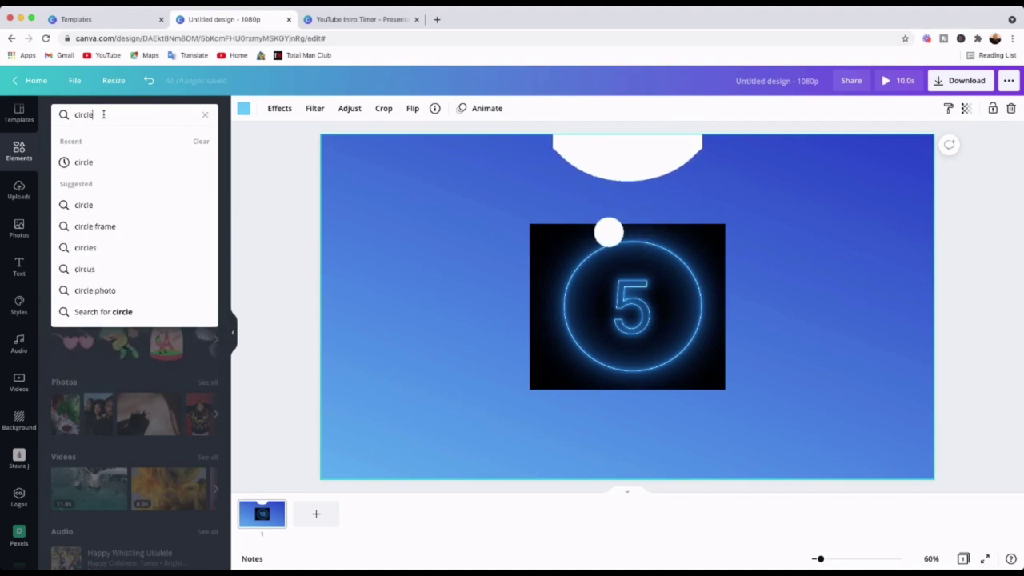
left_click(93, 163)
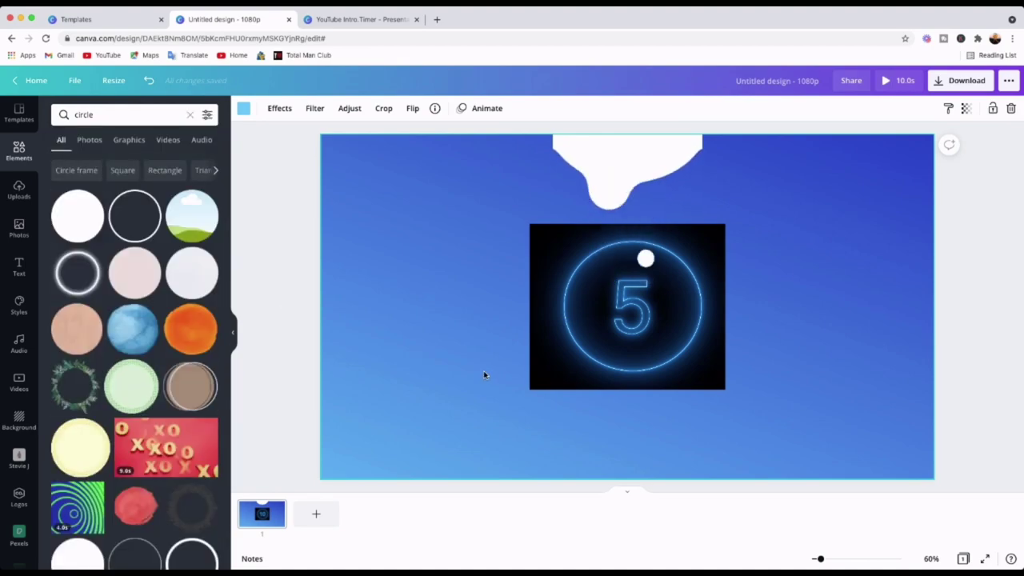
Add a circular frame, place the countdown video inside it and centre the round timer on the page below the blob.
left_click(191, 212)
left_click_drag(619, 306, 450, 294)
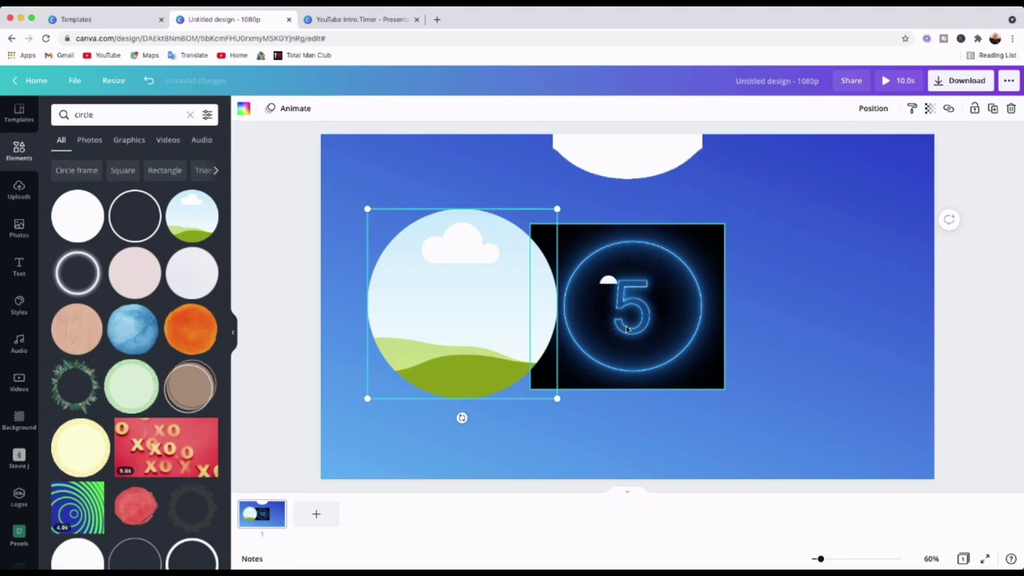
left_click_drag(656, 297, 507, 289)
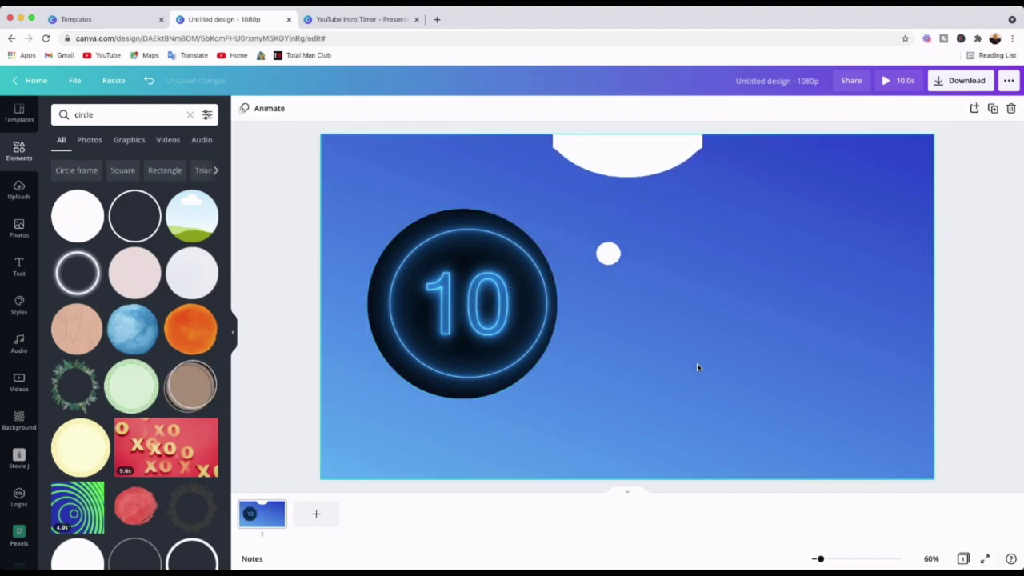
left_click(467, 293)
left_click_drag(466, 292, 632, 305)
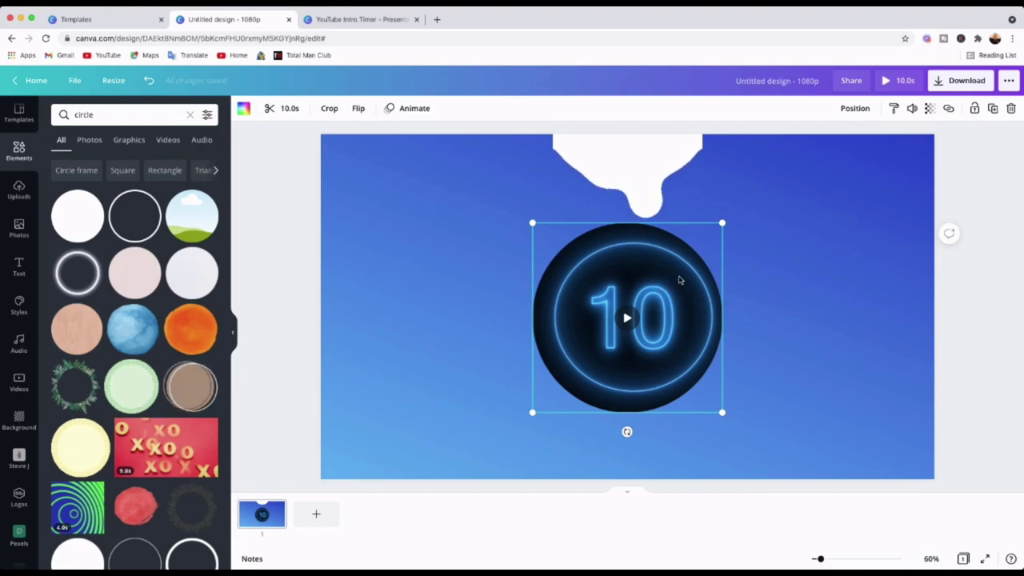
Slightly enlarge and re-centre the countdown video within its circular frame, and play it to check the fit.
double_click(668, 267)
left_click_drag(677, 271, 668, 268)
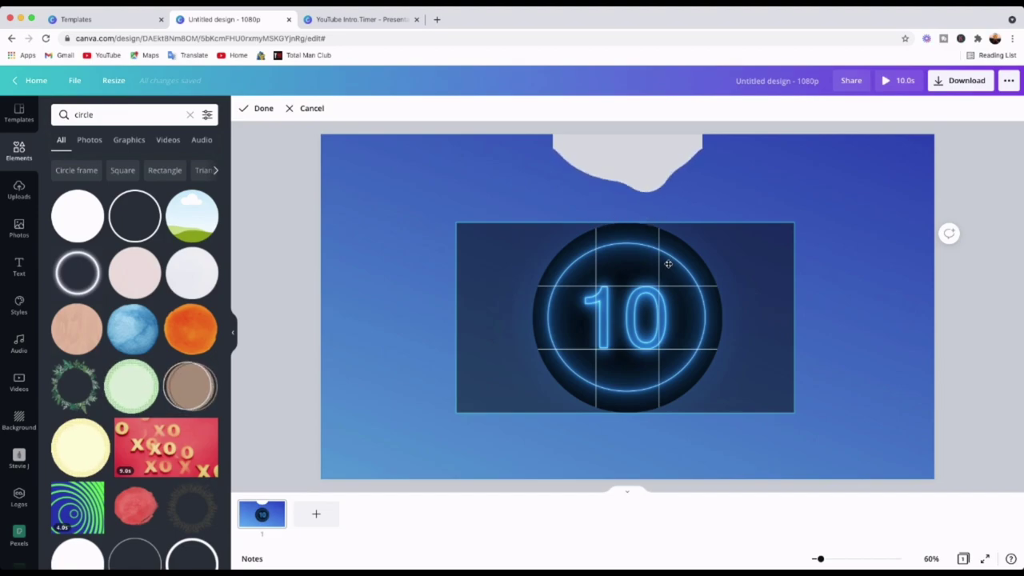
left_click_drag(668, 262, 668, 263)
left_click_drag(456, 223, 453, 221)
left_click_drag(794, 221, 796, 219)
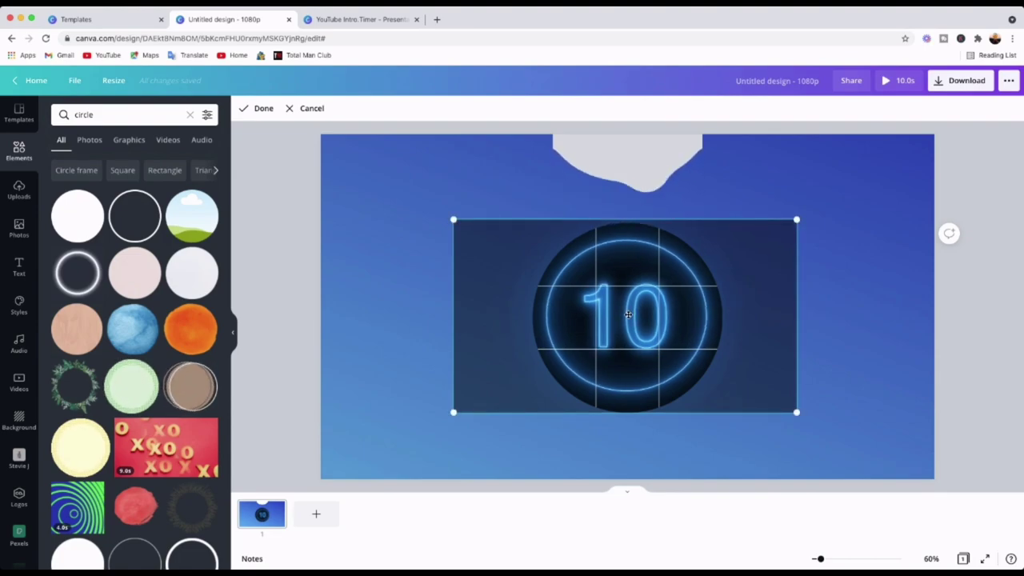
left_click_drag(629, 317, 629, 318)
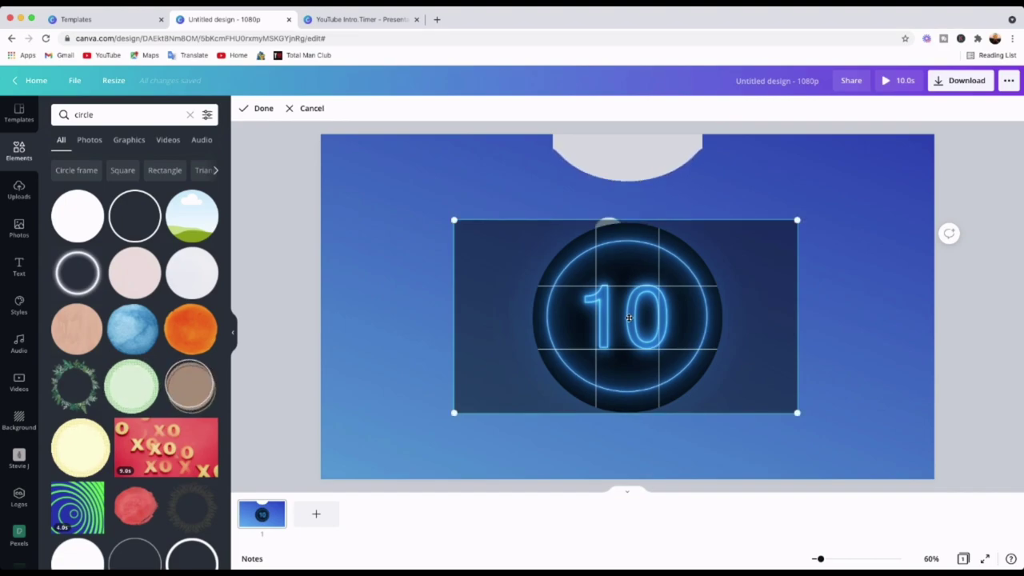
left_click_drag(632, 318, 634, 319)
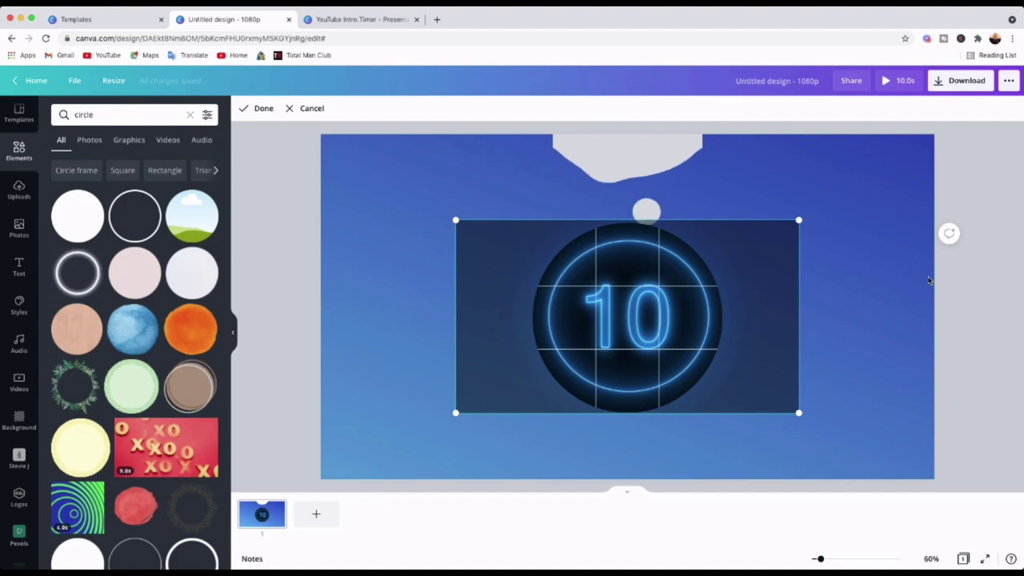
left_click(891, 288)
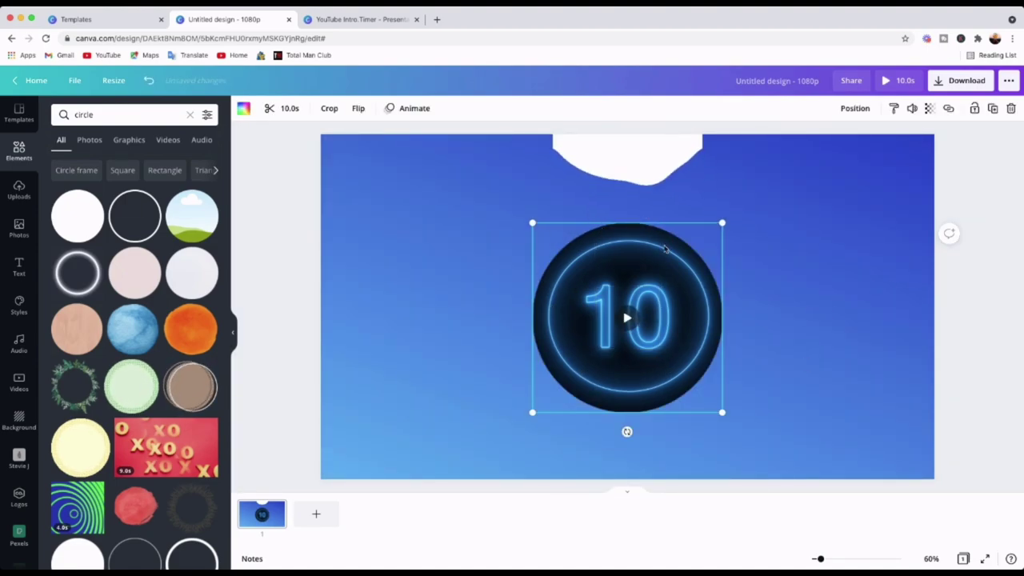
left_click(625, 319)
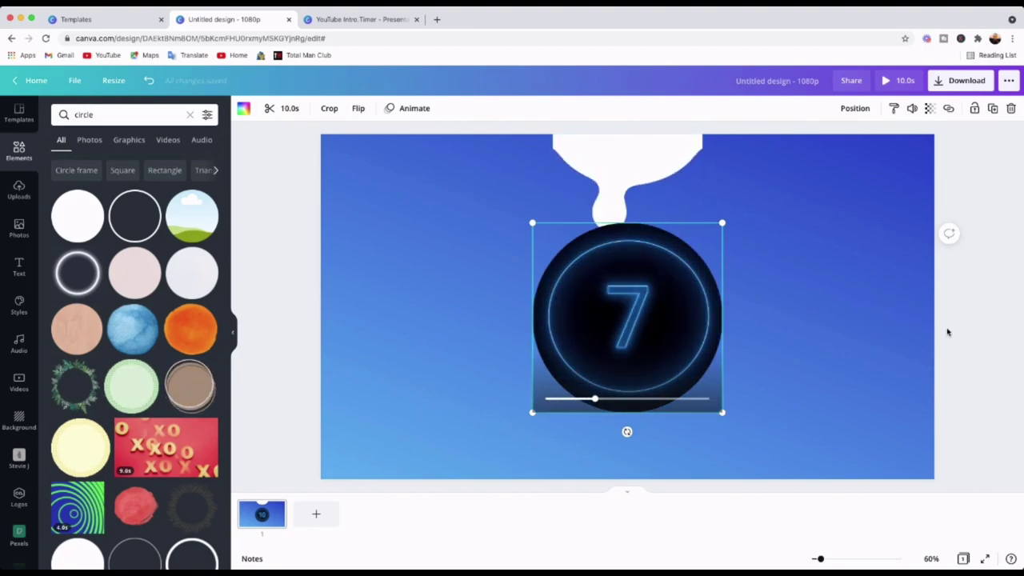
left_click(828, 271)
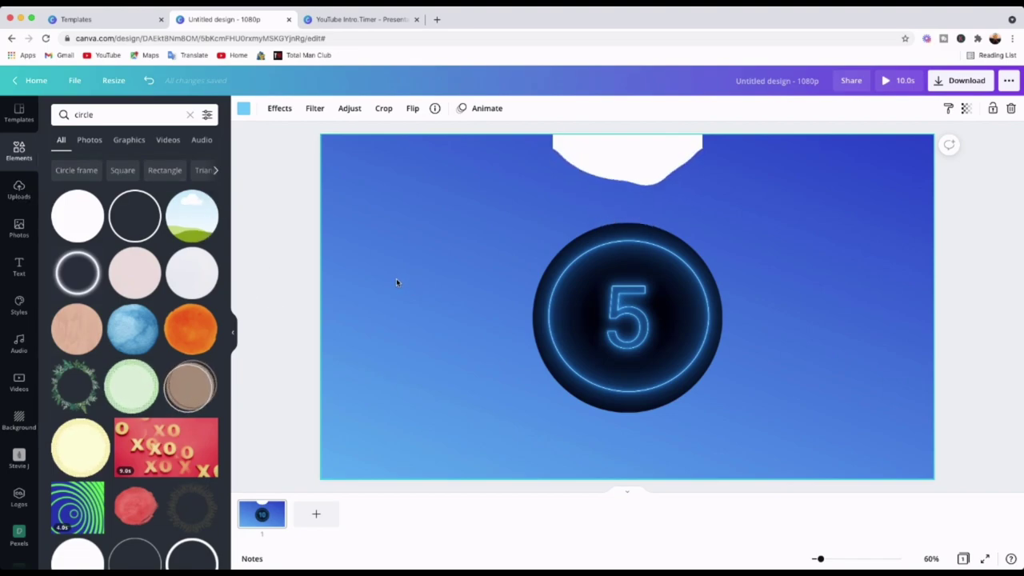
Add a text box enlarged to about font size 45.6 and enter the website address in it.
key("t")
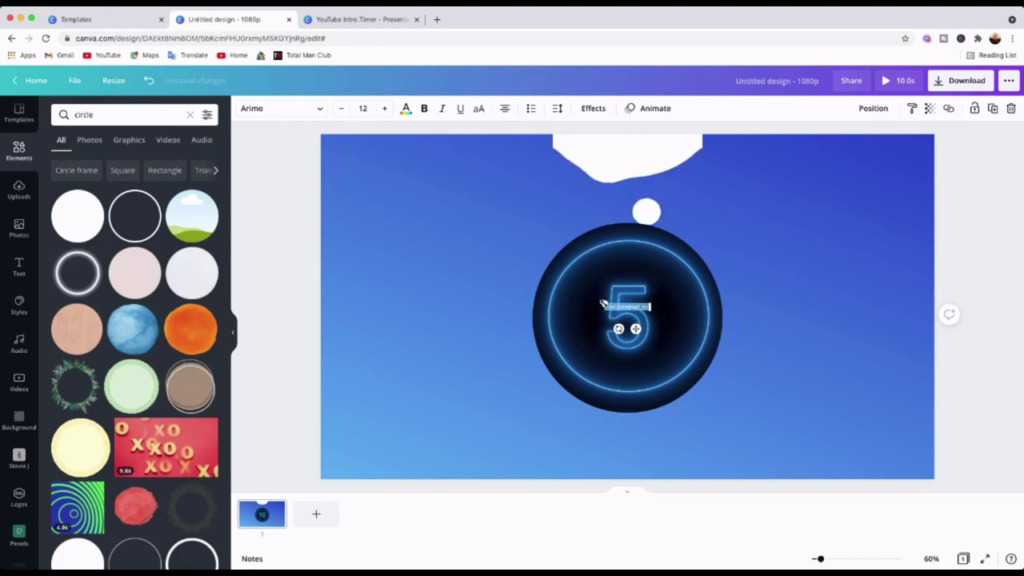
left_click_drag(604, 303, 478, 288)
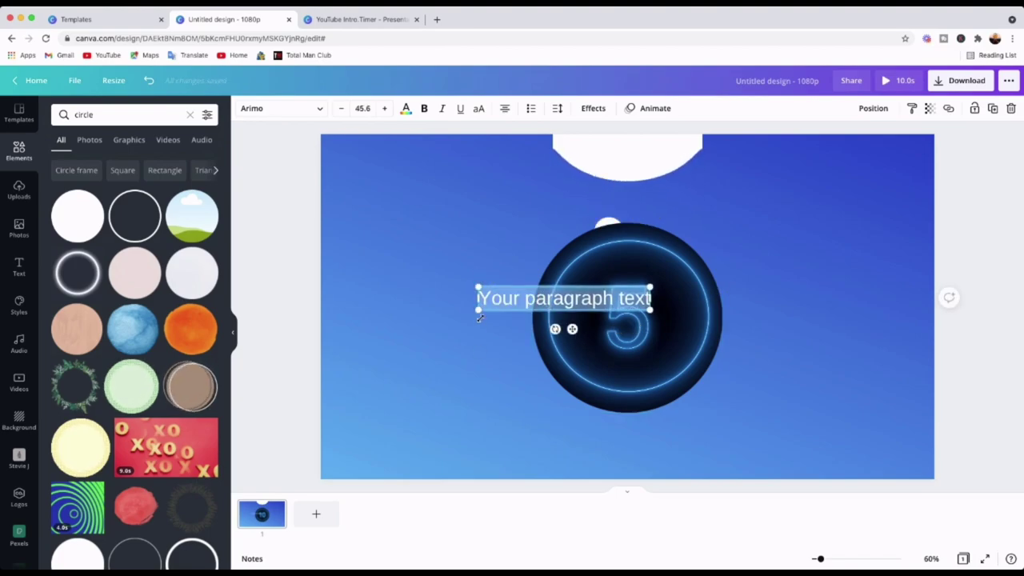
key("ctrl+z")
type("wwwstephenjo")
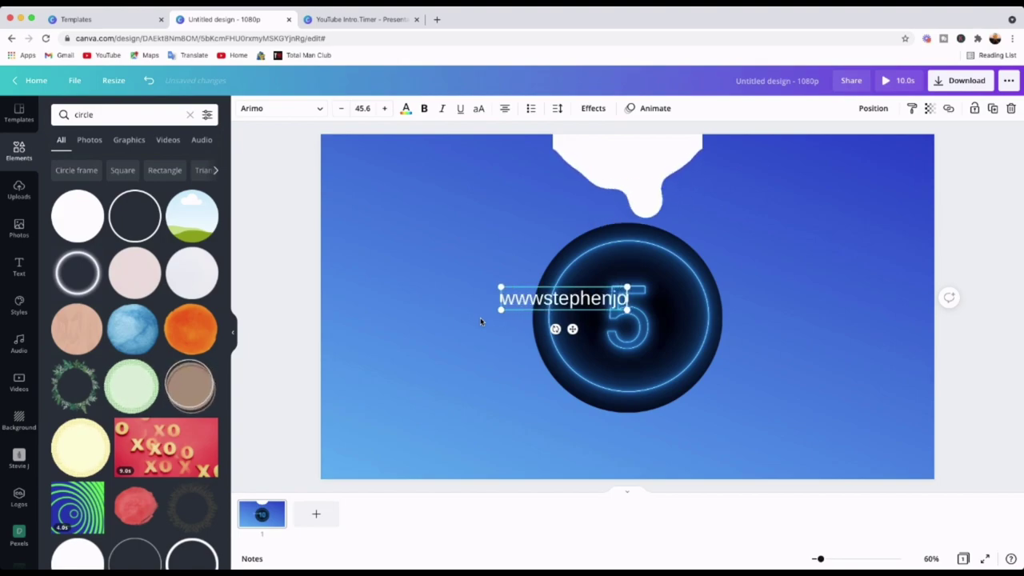
type("hnsy.do")
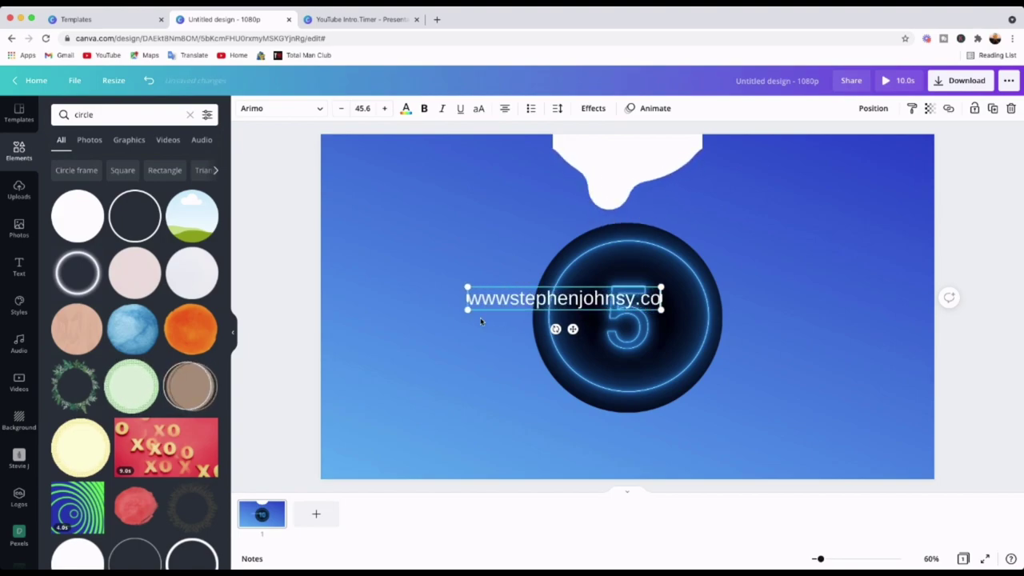
type("m")
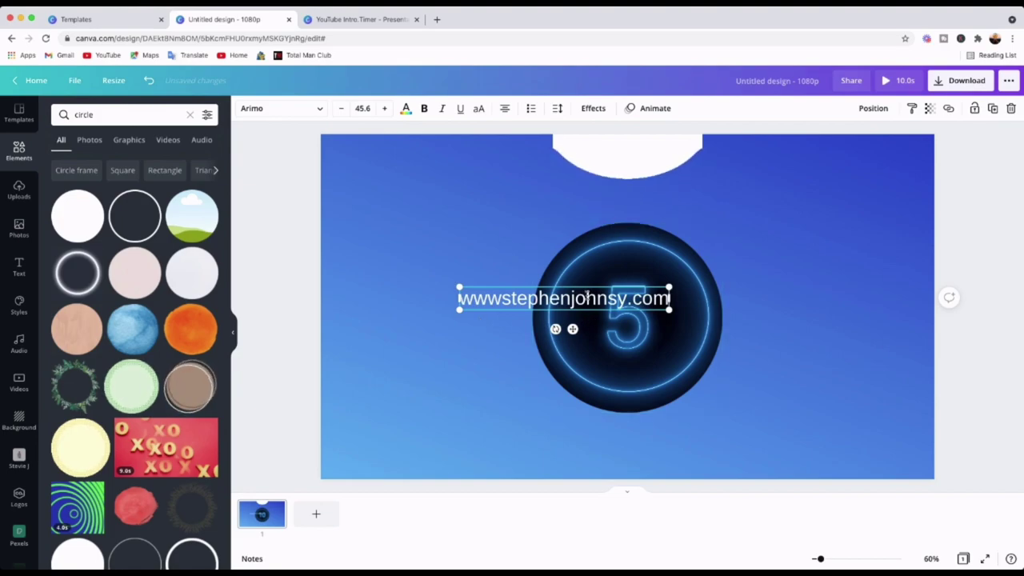
Move the website text below the round timer, scale it down to about font size 36.3 and centre it.
left_click_drag(573, 330, 641, 457)
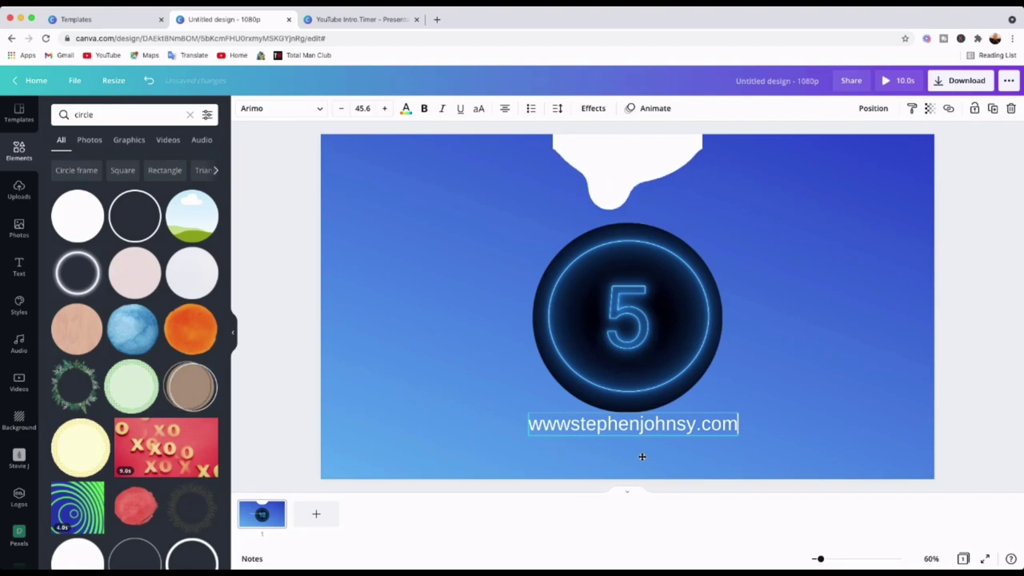
left_click_drag(527, 413, 570, 418)
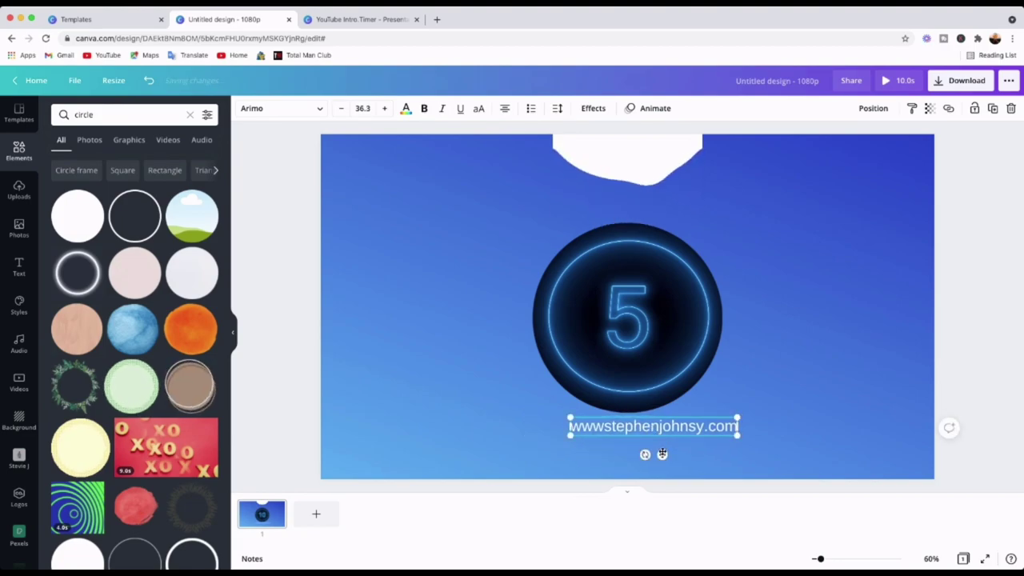
left_click_drag(662, 454, 636, 455)
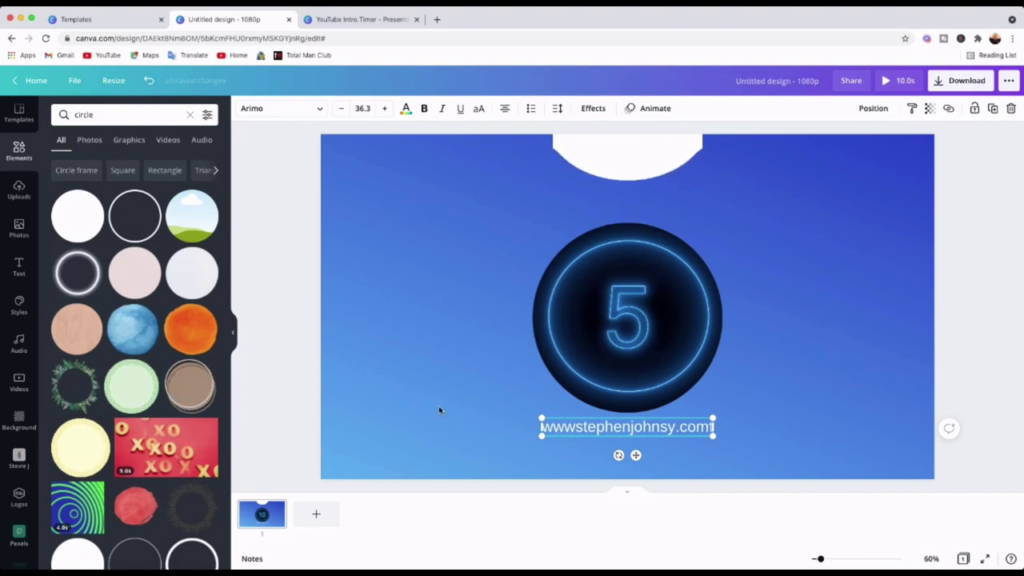
left_click(528, 420)
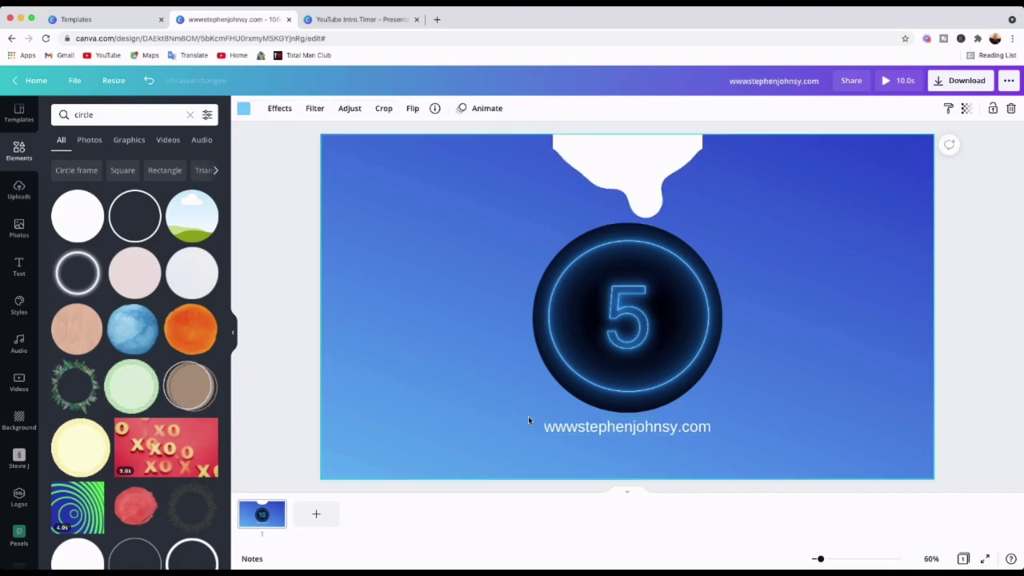
Add a text box with the social media handle, scale it to about font size 18.2 and centre it beneath the website address.
key("t")
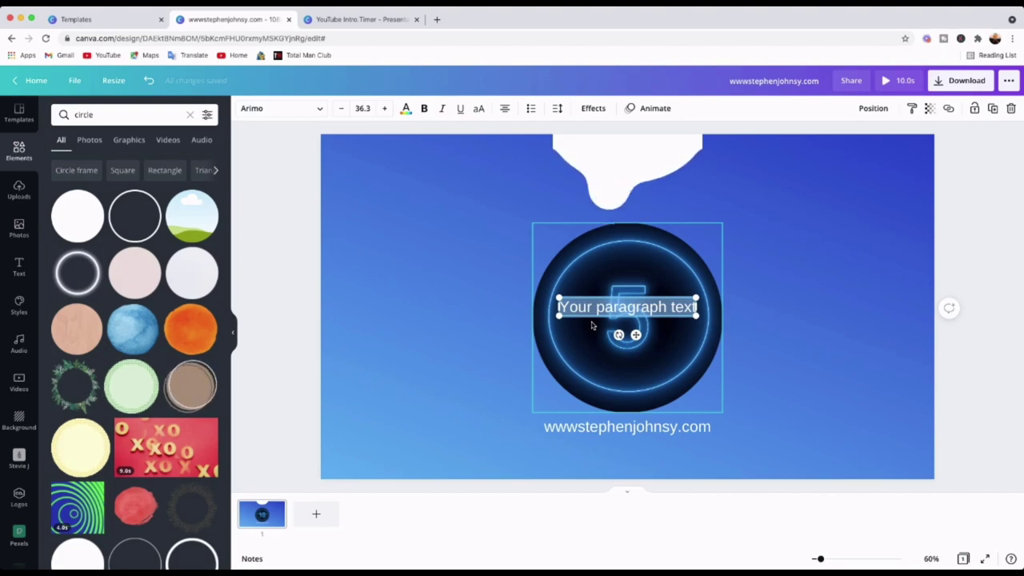
type("@st")
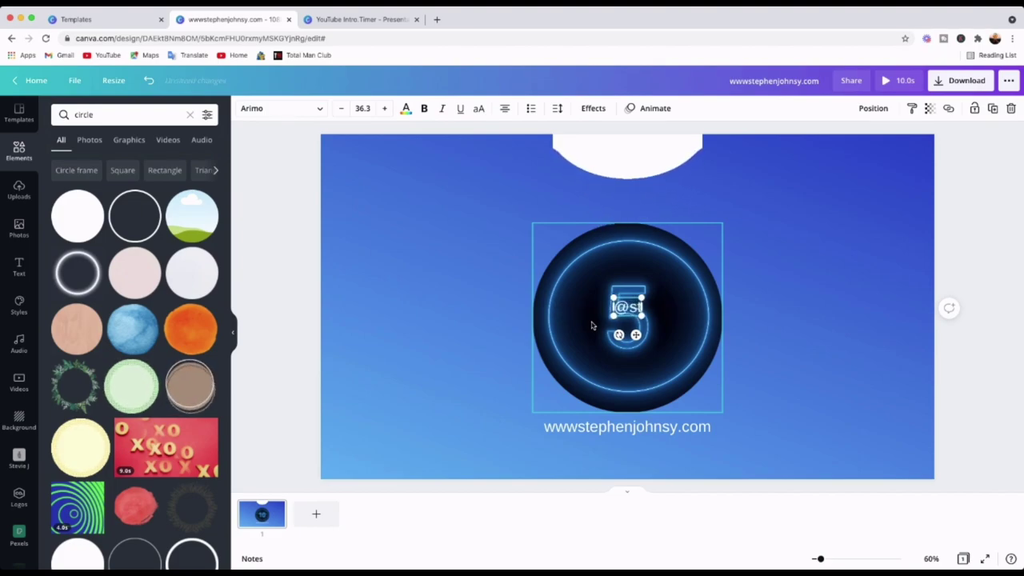
type("ephenjohnsyy")
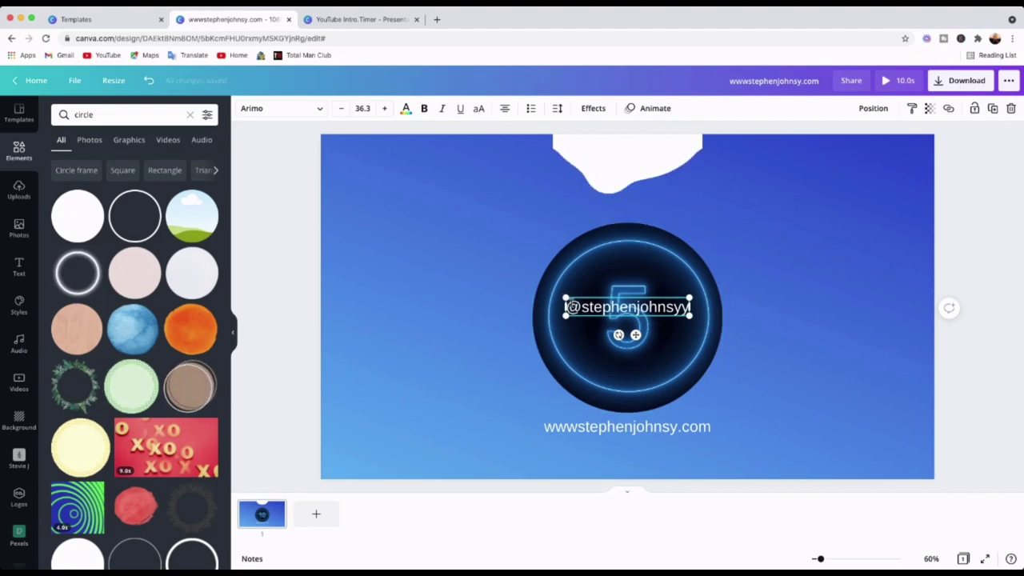
left_click_drag(566, 300, 626, 308)
left_click_drag(666, 336, 636, 470)
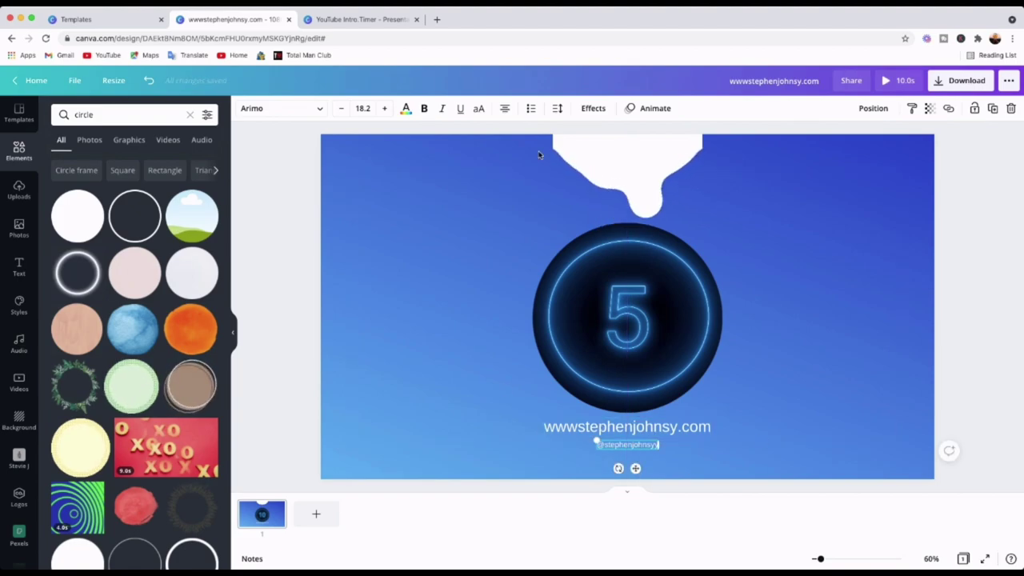
Colour the social media handle and the website address with the black brand colour.
left_click(406, 110)
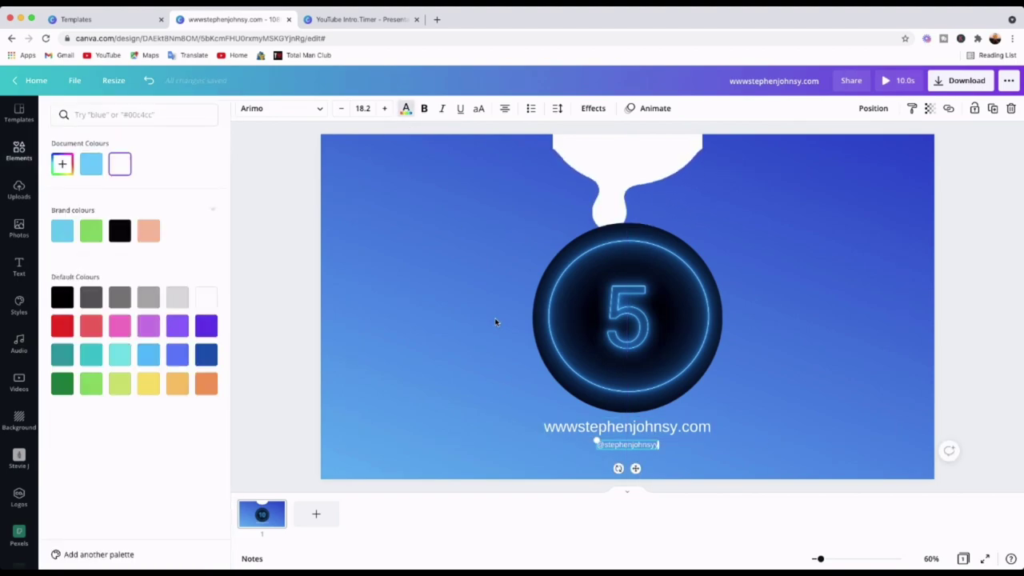
left_click(120, 232)
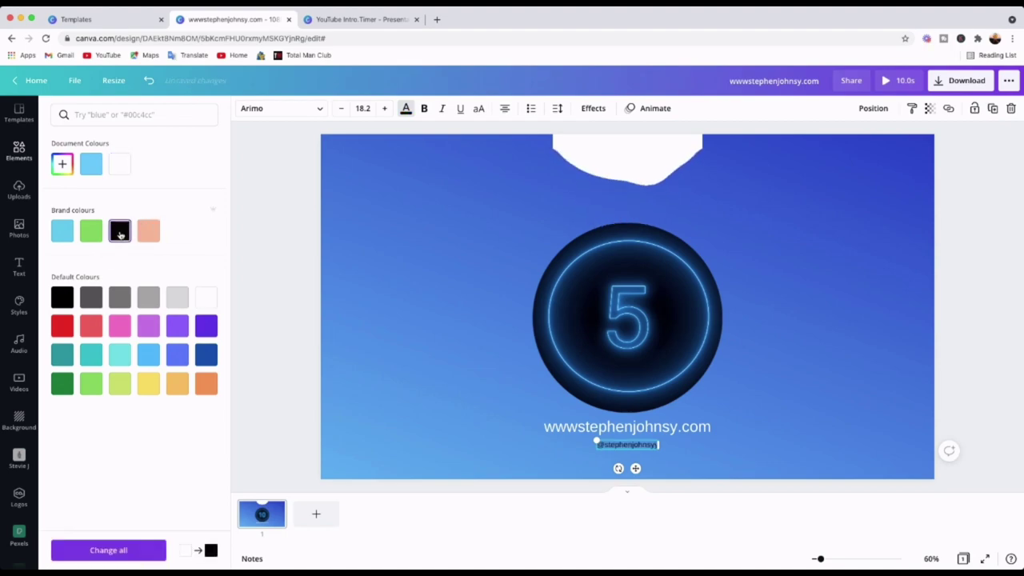
left_click(551, 429)
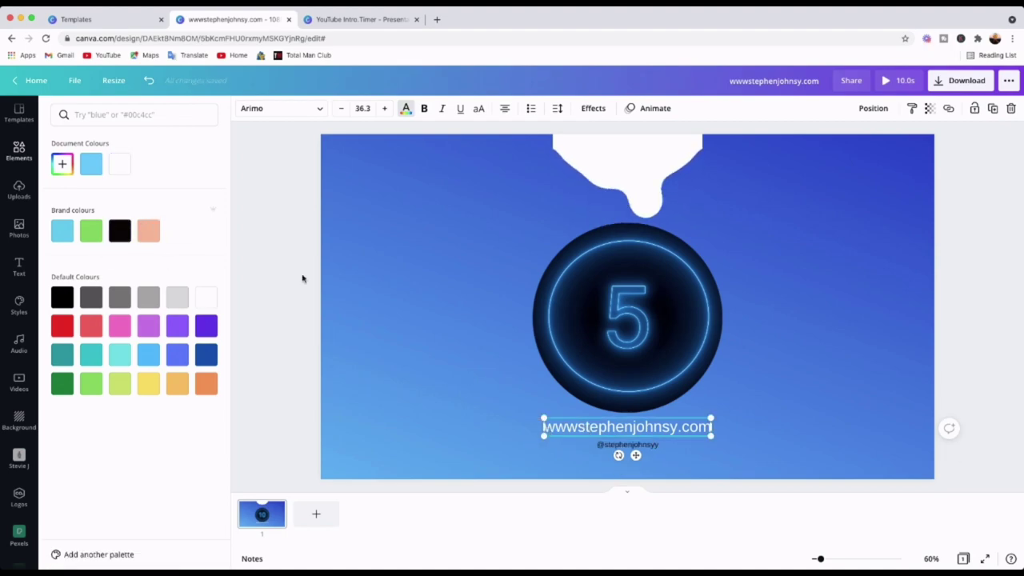
left_click(123, 232)
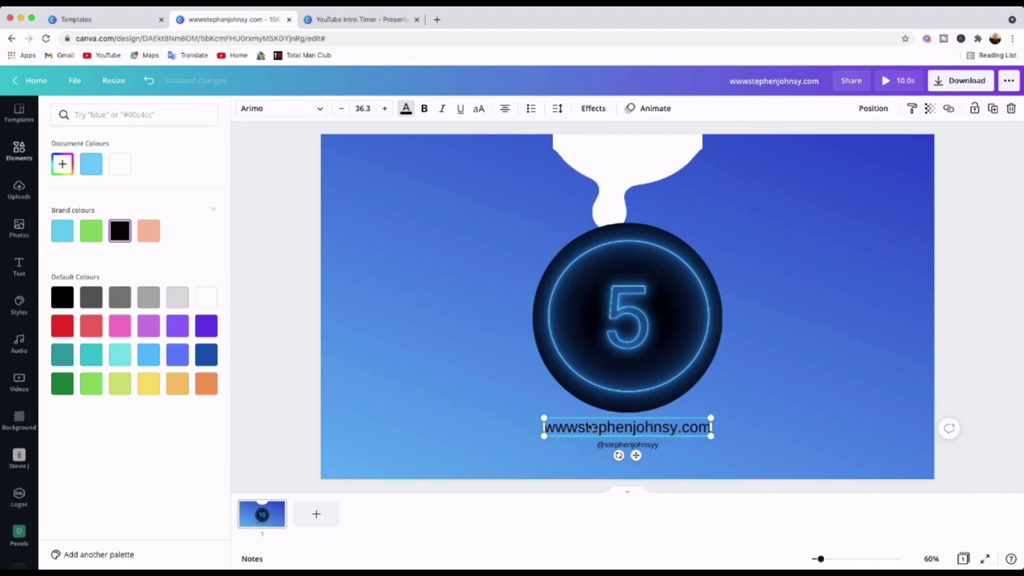
Scale the website address down to about font size 27.1 and re-centre it just above the social media handle.
left_click_drag(543, 416, 586, 423)
left_click_drag(658, 456, 640, 458)
left_click(764, 441)
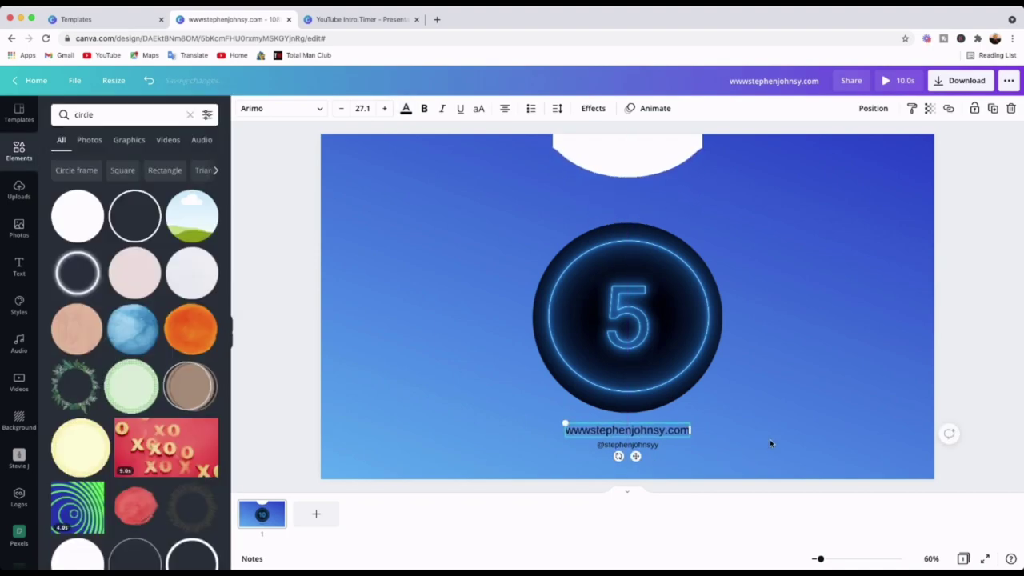
left_click(814, 455)
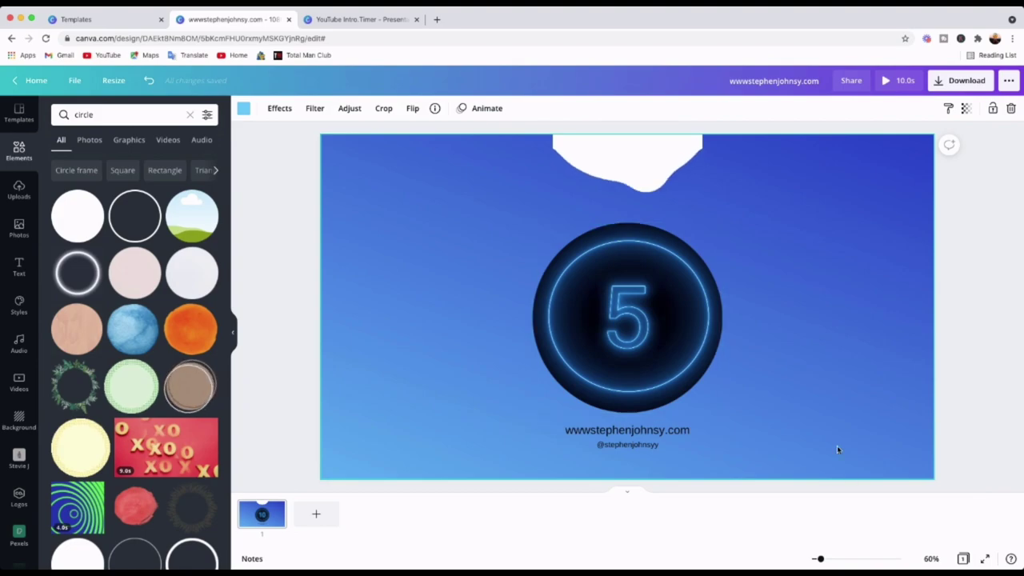
Insert the missing dot after "www" in the website address.
left_click(590, 432)
left_click(590, 433)
type(".")
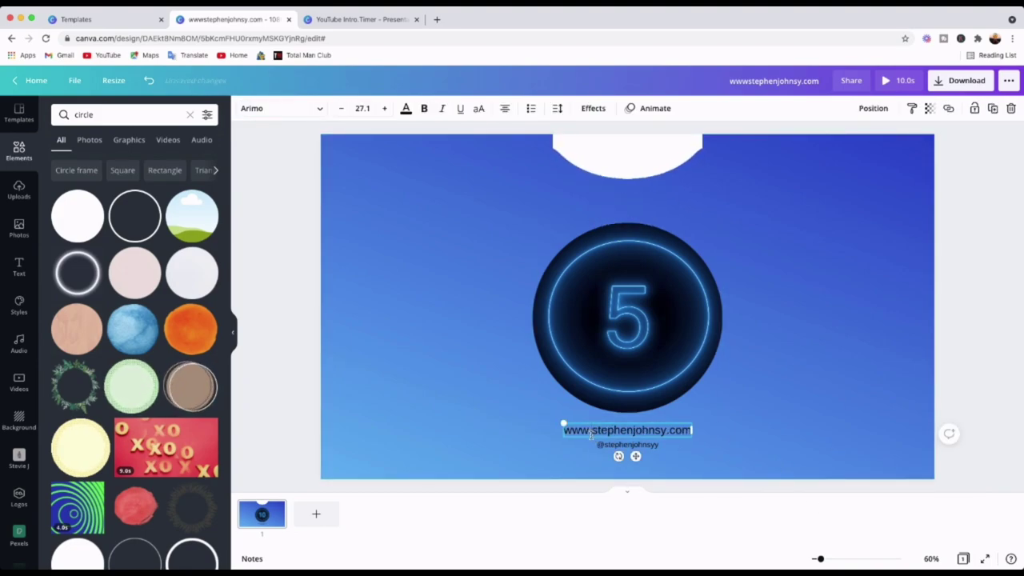
left_click(731, 431)
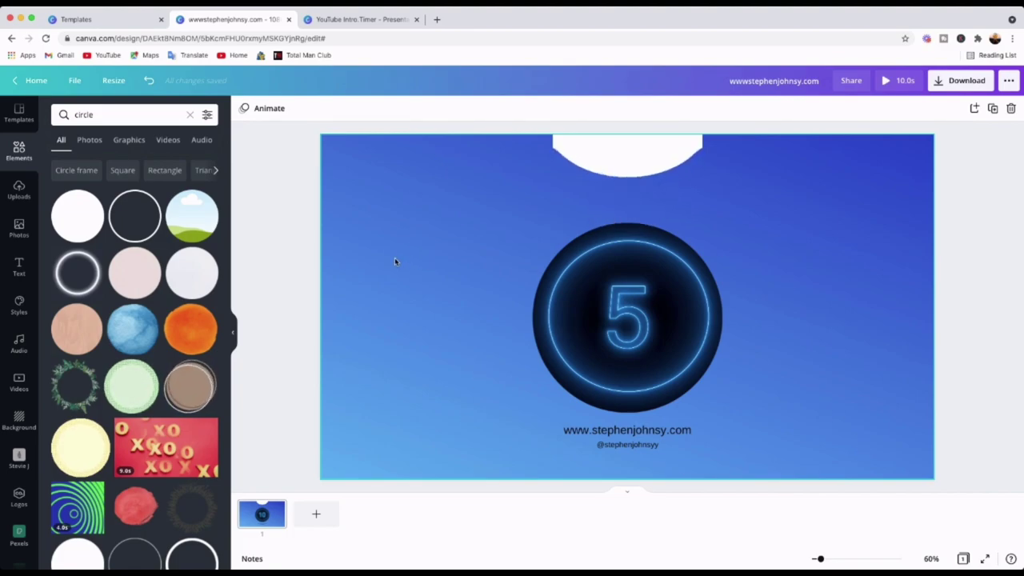
Browse the audio library and add the recently used track Video Game Blockbuster to the video as its soundtrack.
left_click(235, 332)
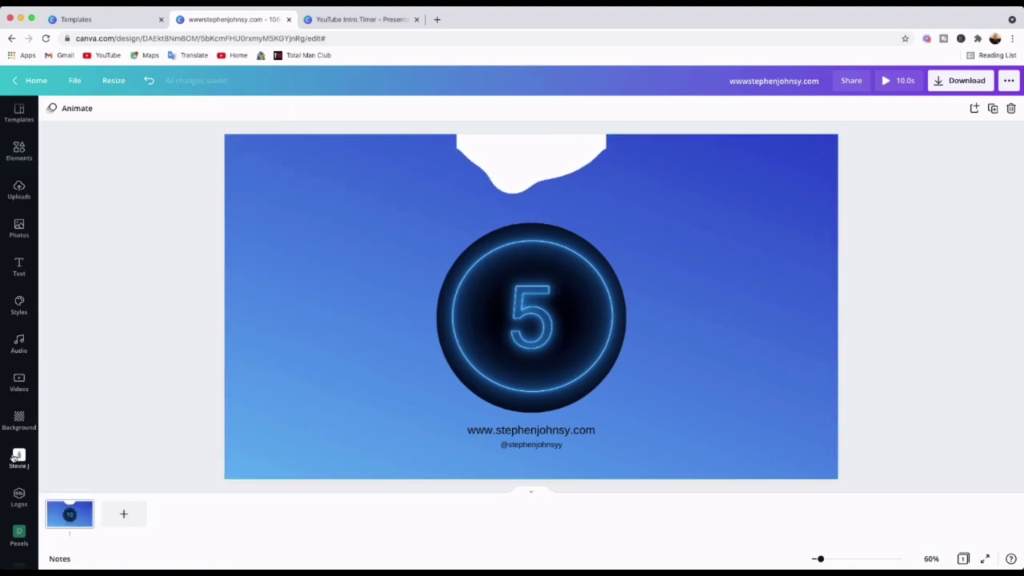
left_click(19, 344)
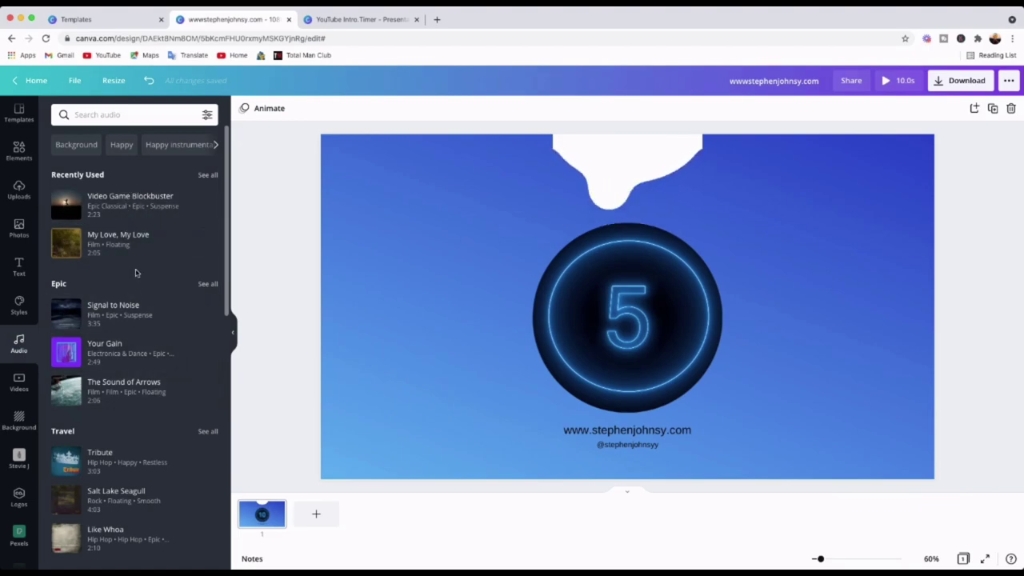
scroll(154, 450, "down", 2)
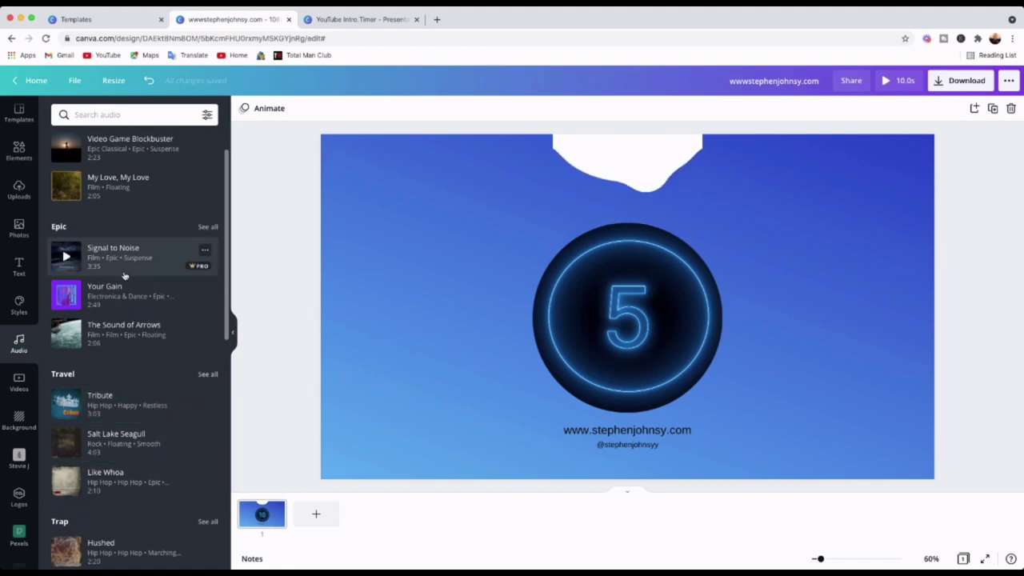
scroll(125, 280, "up", 2)
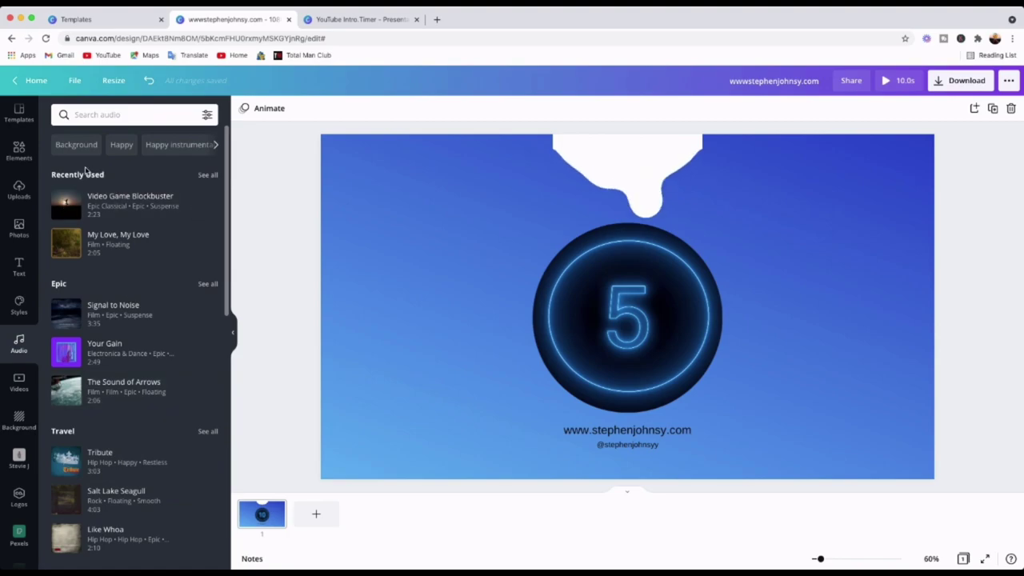
scroll(163, 244, "down", 3)
scroll(162, 244, "up", 3)
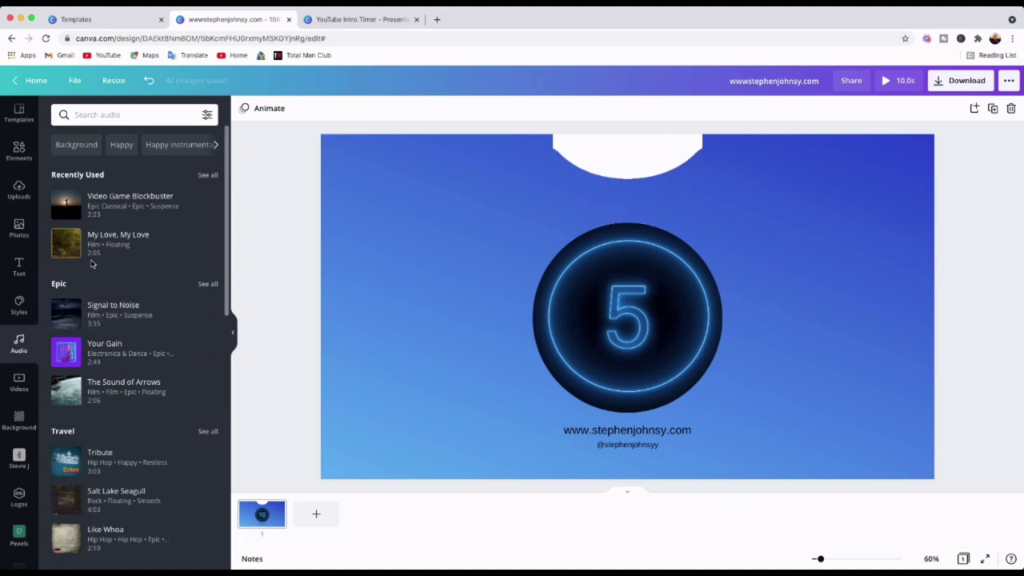
left_click(111, 207)
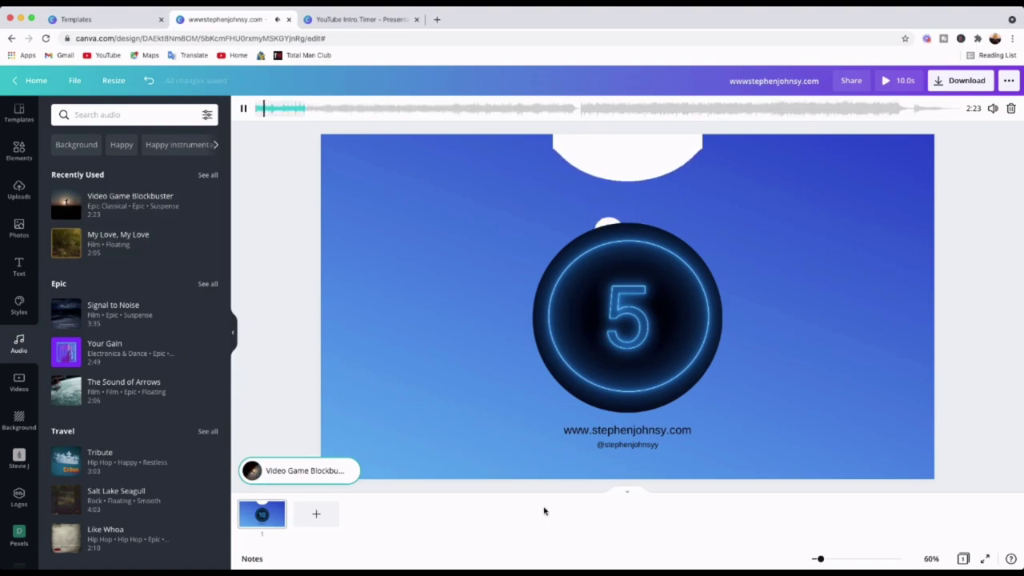
left_click(244, 377)
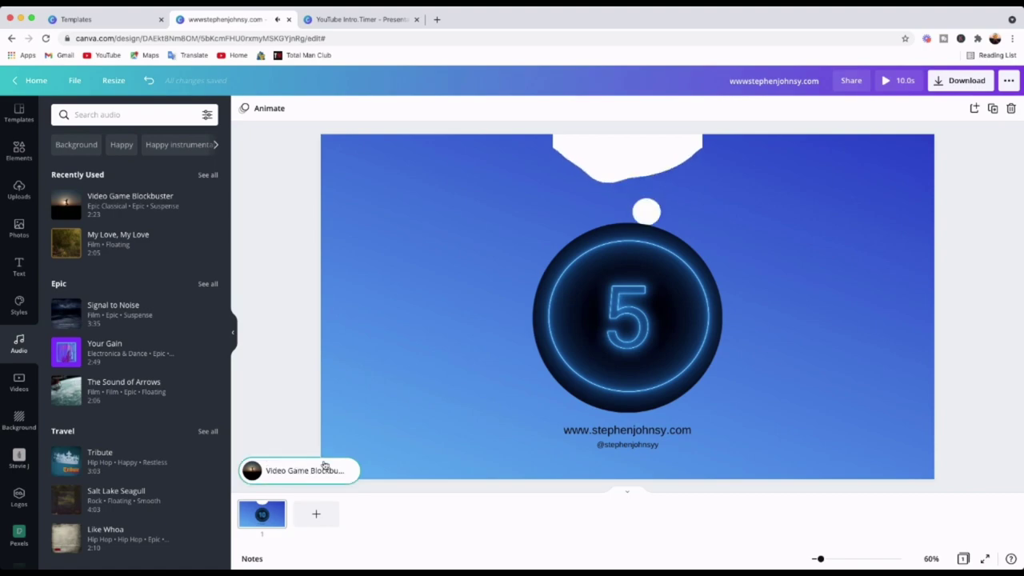
Move the used excerpt of the Video Game Blockbuster track to the middle of its waveform, across the short break.
left_click(272, 475)
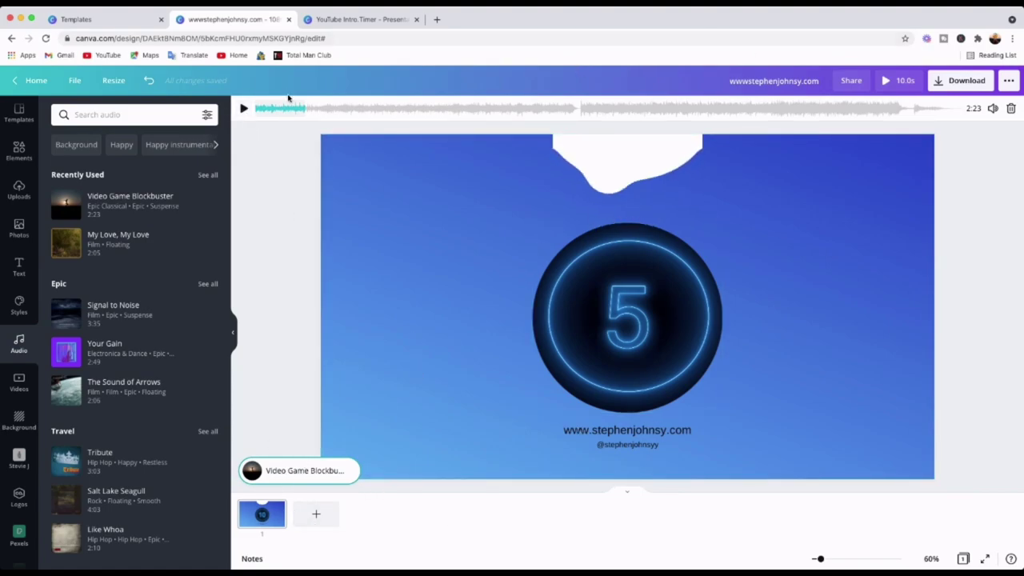
left_click_drag(283, 114, 576, 119)
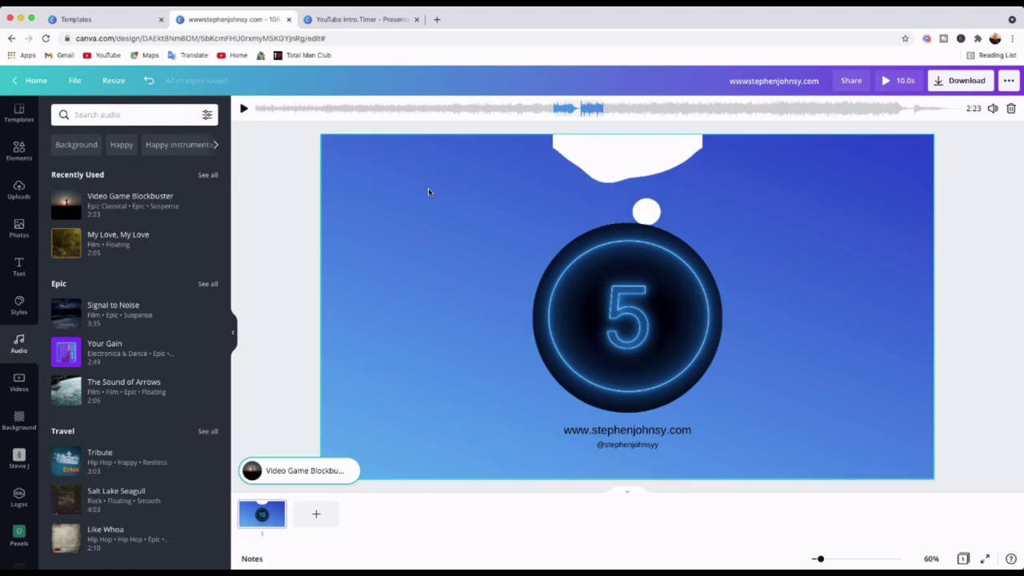
left_click(373, 193)
Open the download settings for the finished countdown video with MP4 Video as the file type.
left_click(966, 163)
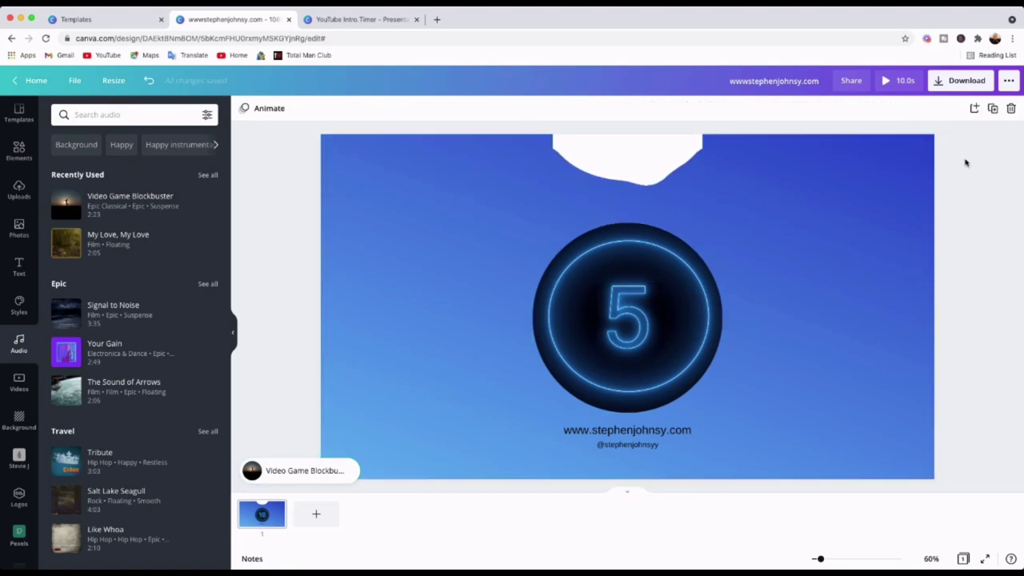
left_click(939, 82)
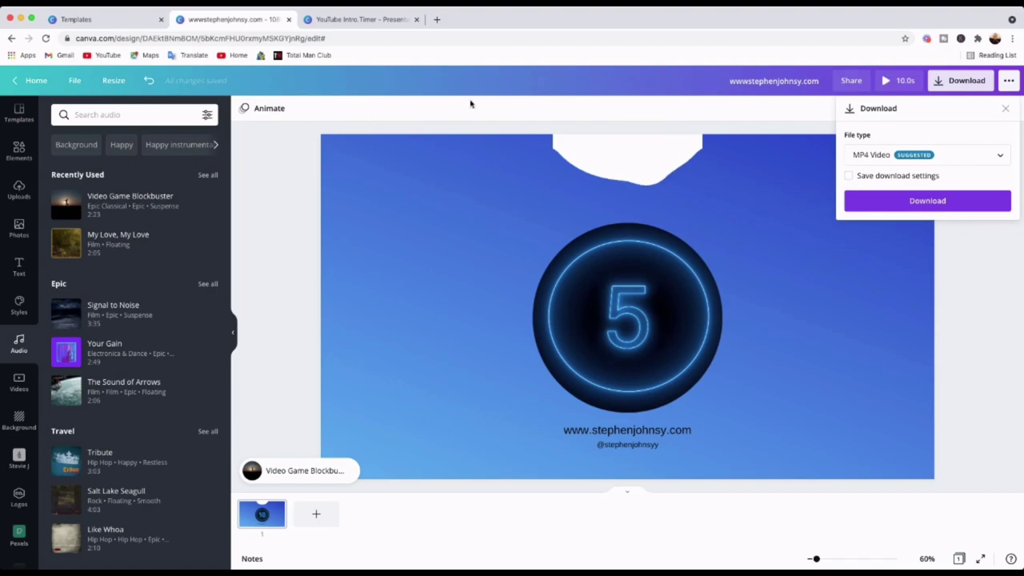
In the open YouTube Intro.Timer design, play the Before I Go - RKVC soundtrack and preview the countdown in full screen.
left_click(361, 21)
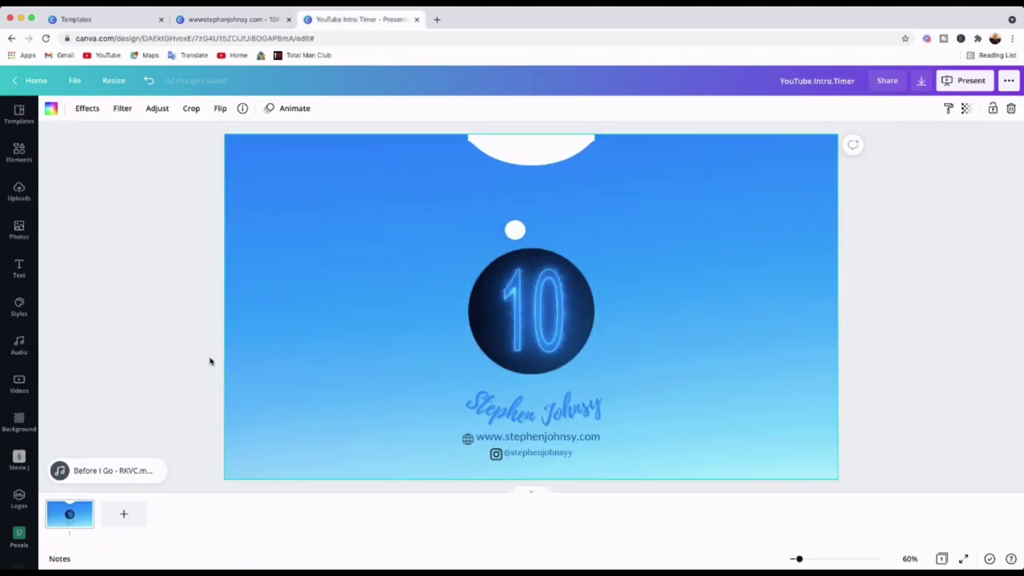
left_click(120, 470)
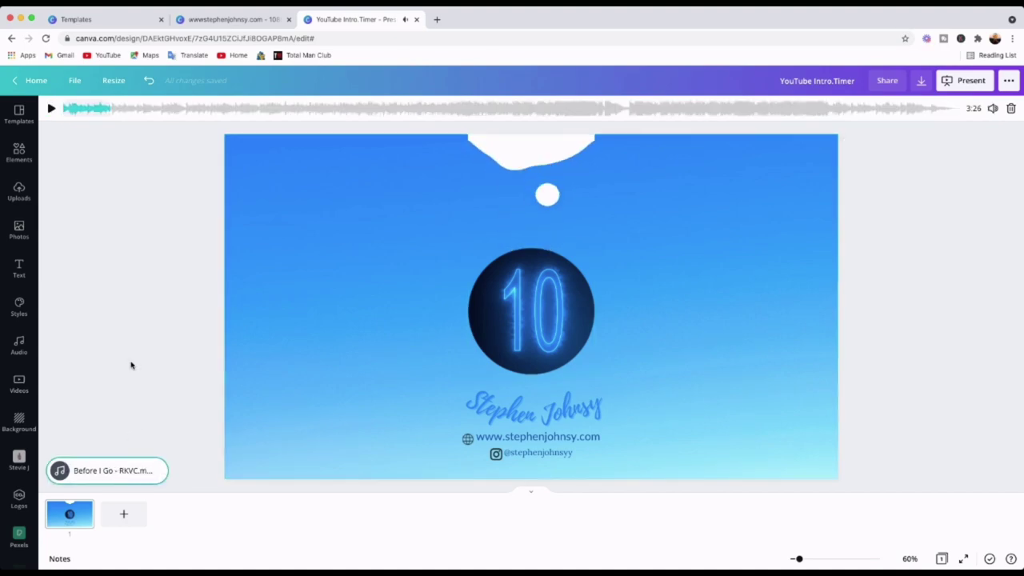
left_click(50, 108)
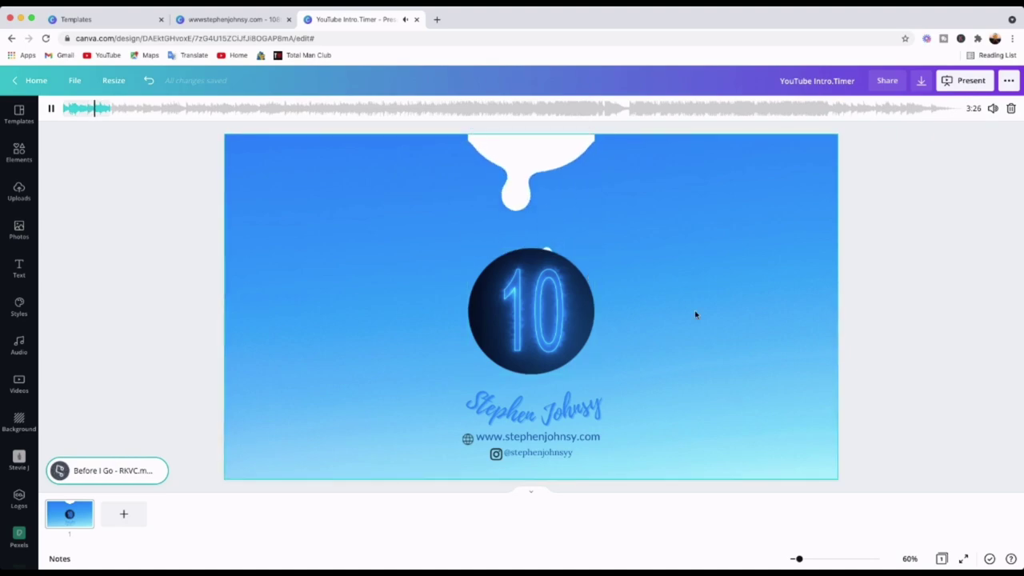
left_click(963, 560)
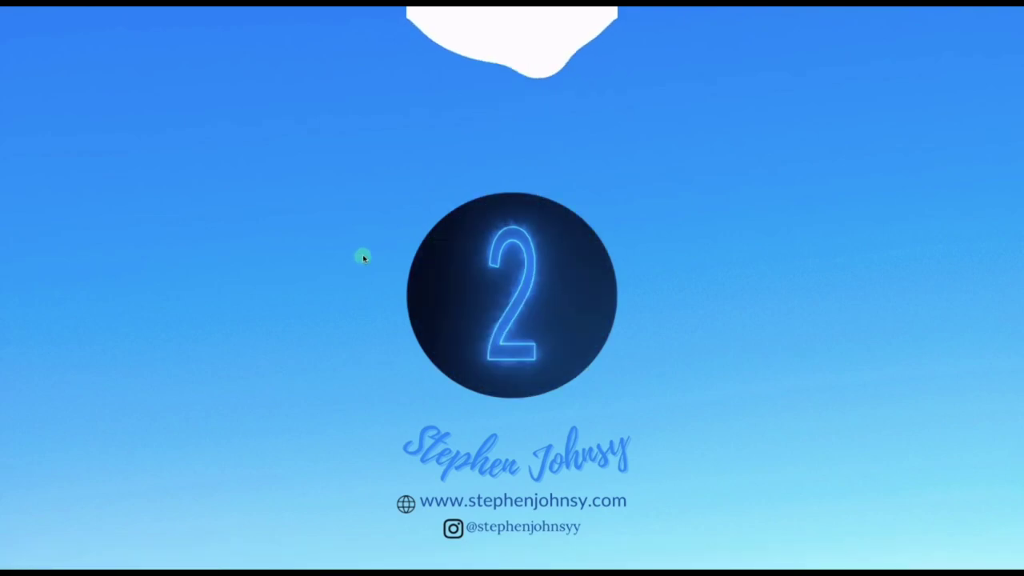
key("Escape")
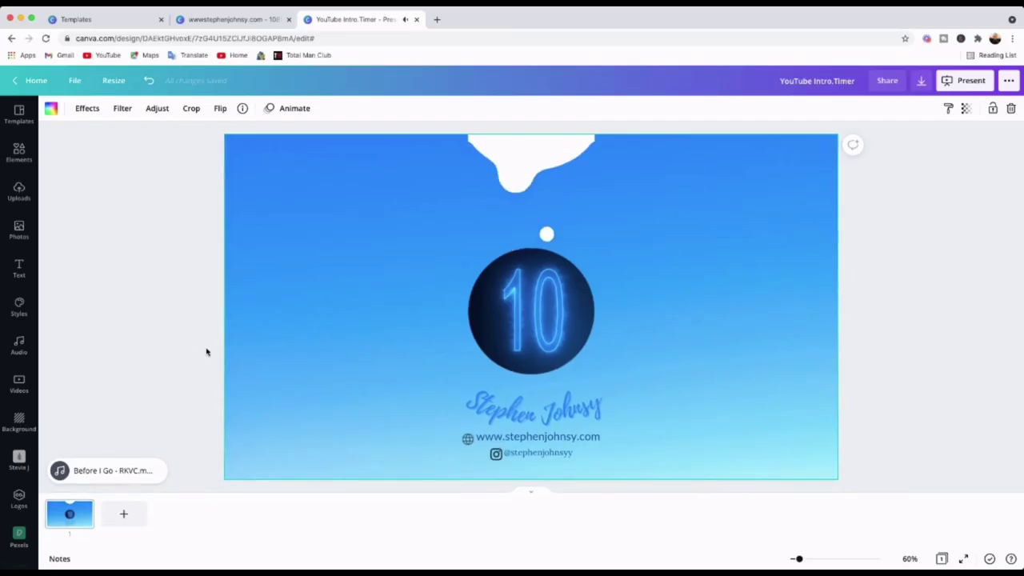